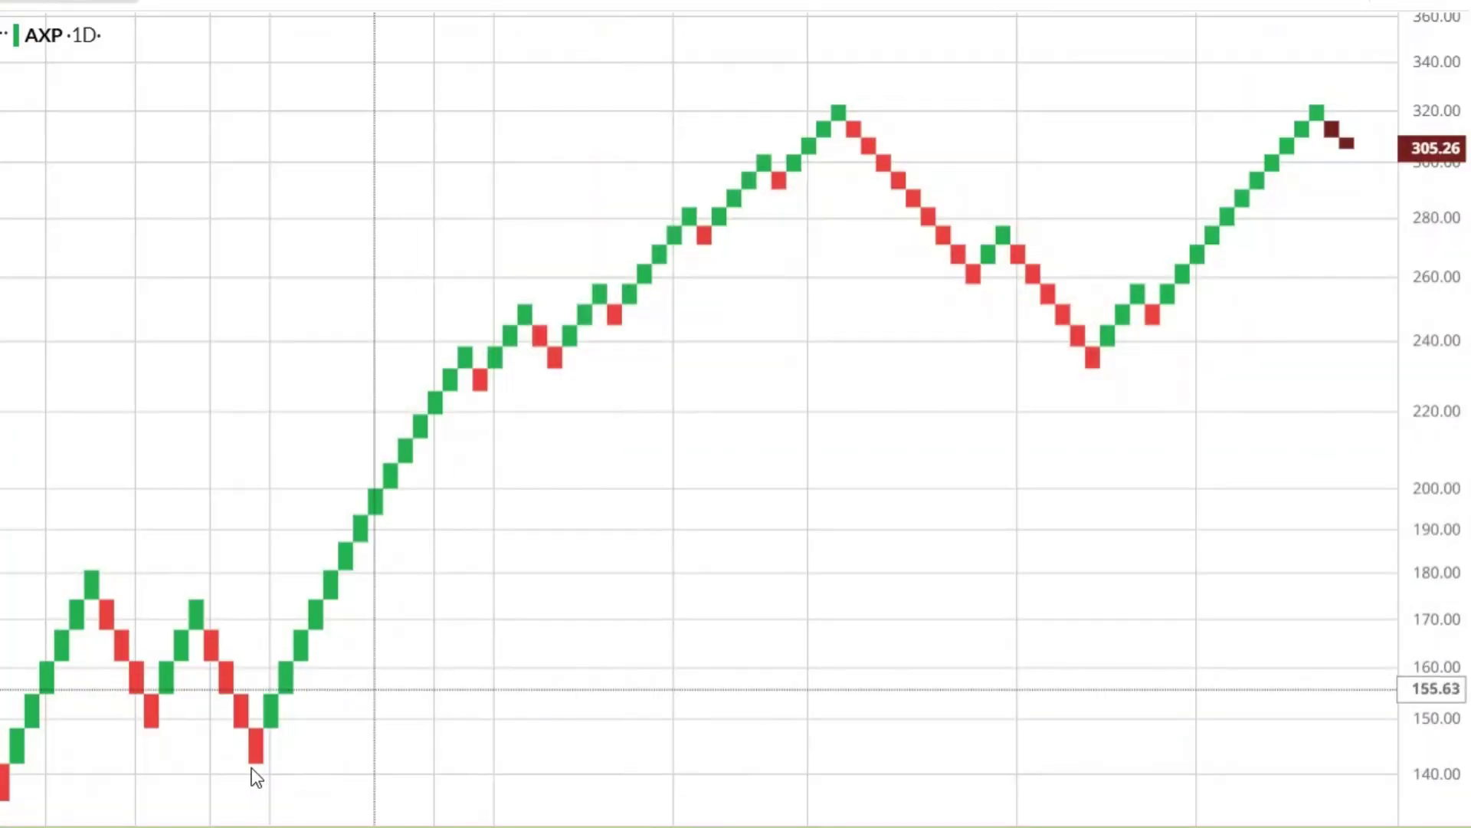
# - Anchor the trend-based Fib extension at the 141 low, the 320 high and the 232 low
pyautogui.click(255, 764)
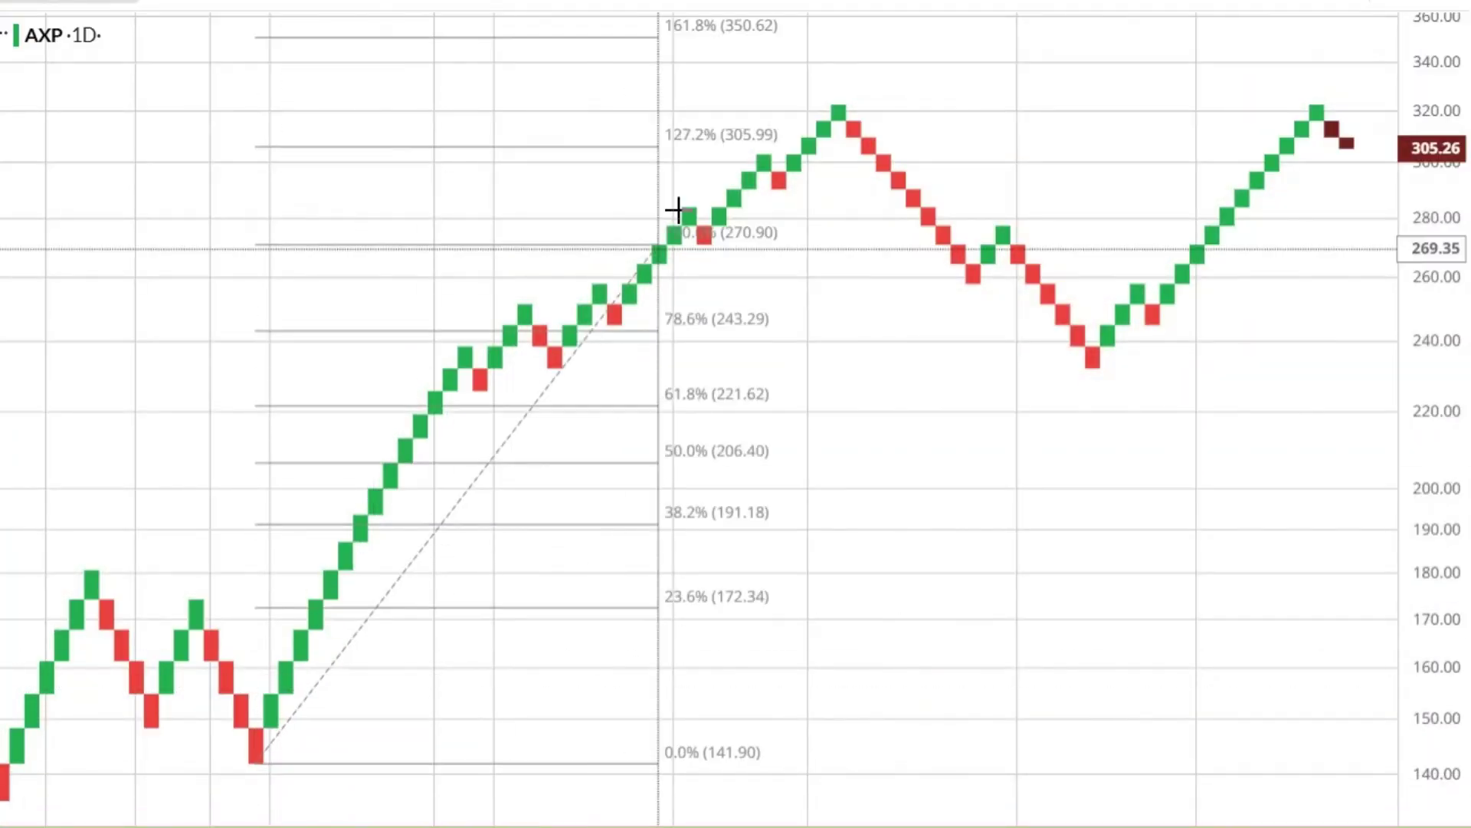
pyautogui.click(841, 111)
pyautogui.click(1088, 362)
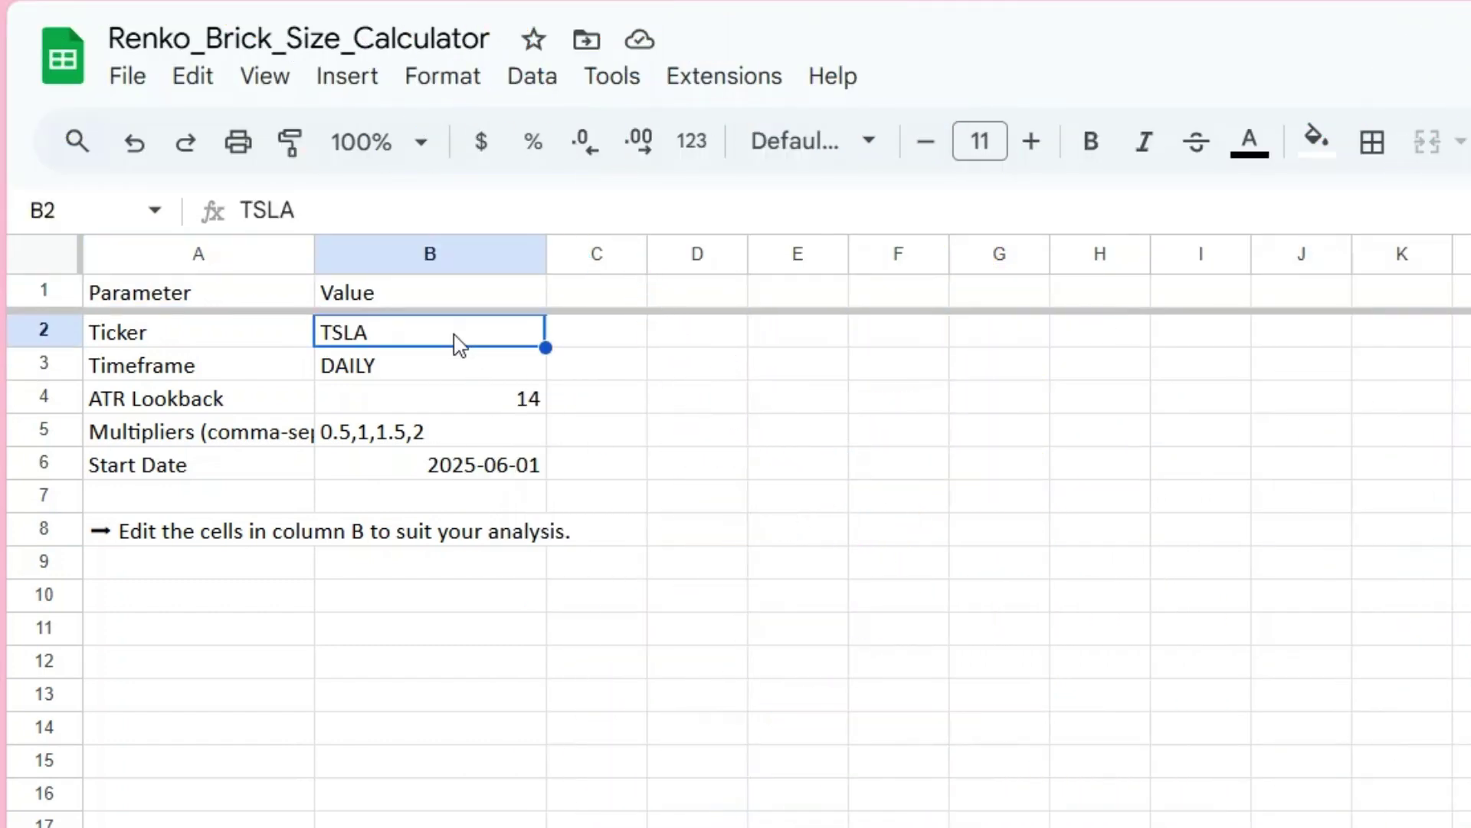
# - Enter ticker MSFT, change the start date to 2025-07-01, then page through the Data and Calc sheets
pyautogui.write('MSFT')
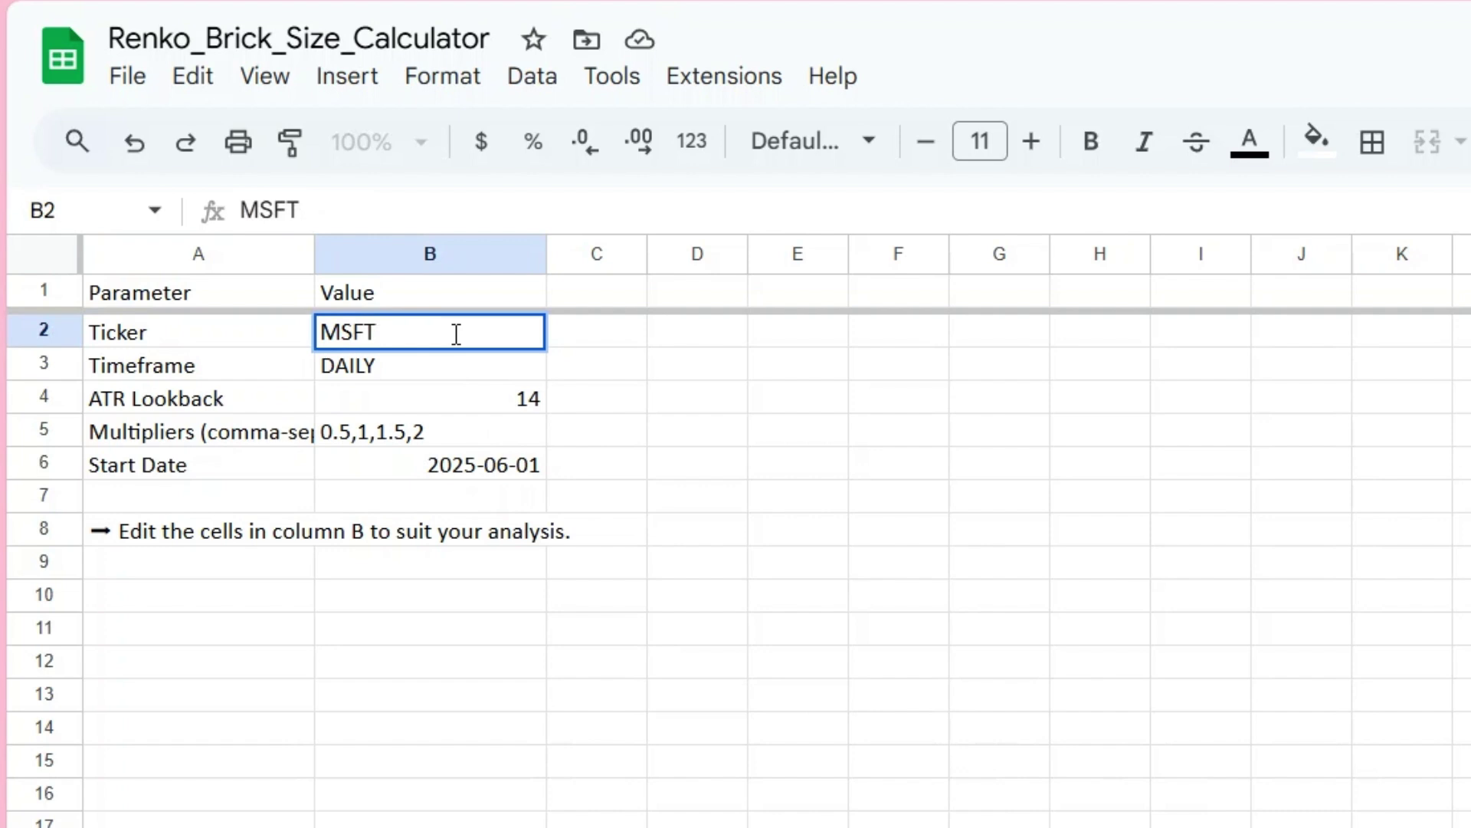
pyautogui.press('Return')
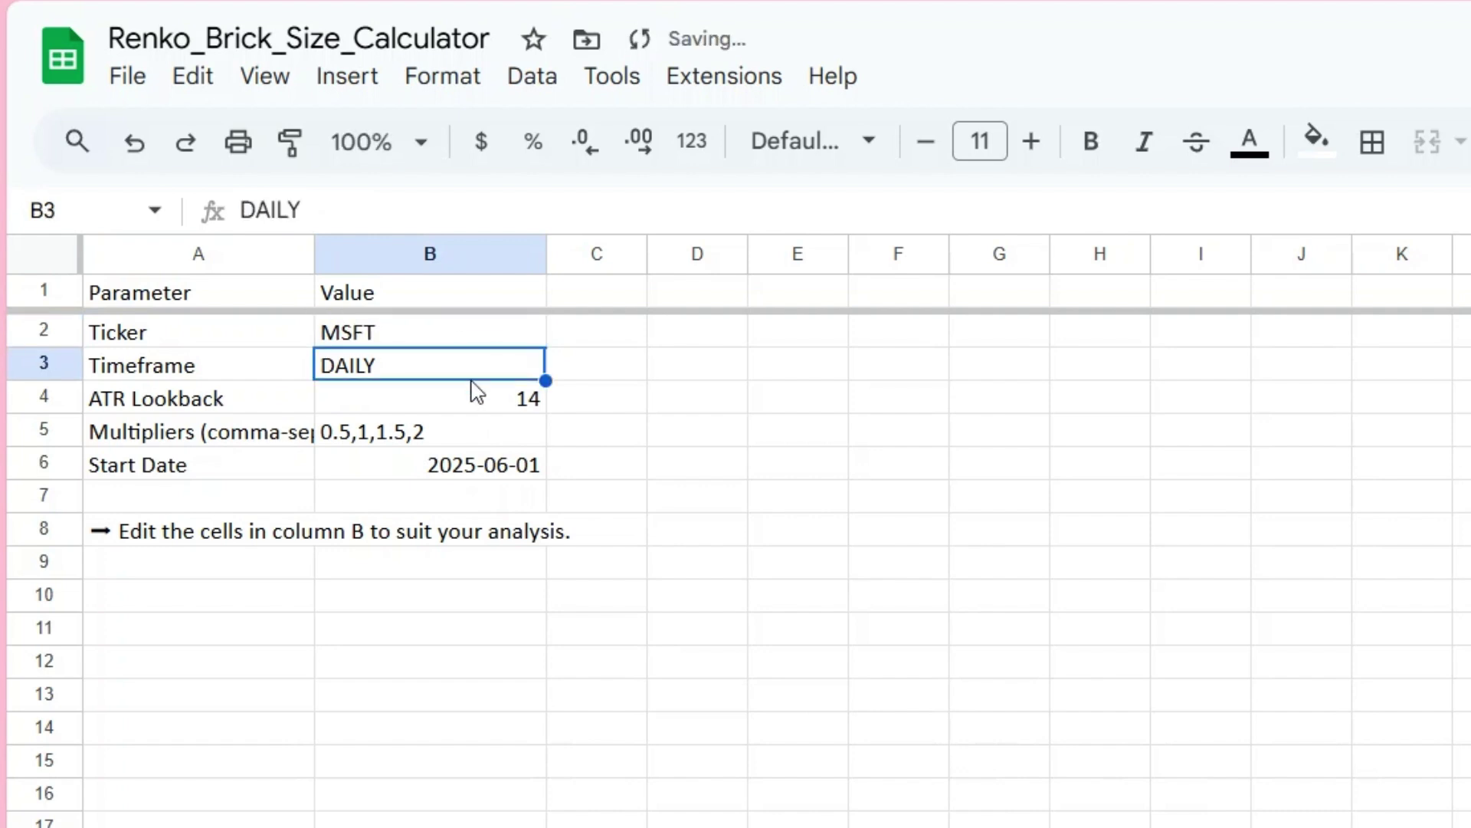
pyautogui.click(491, 469)
pyautogui.click(322, 210)
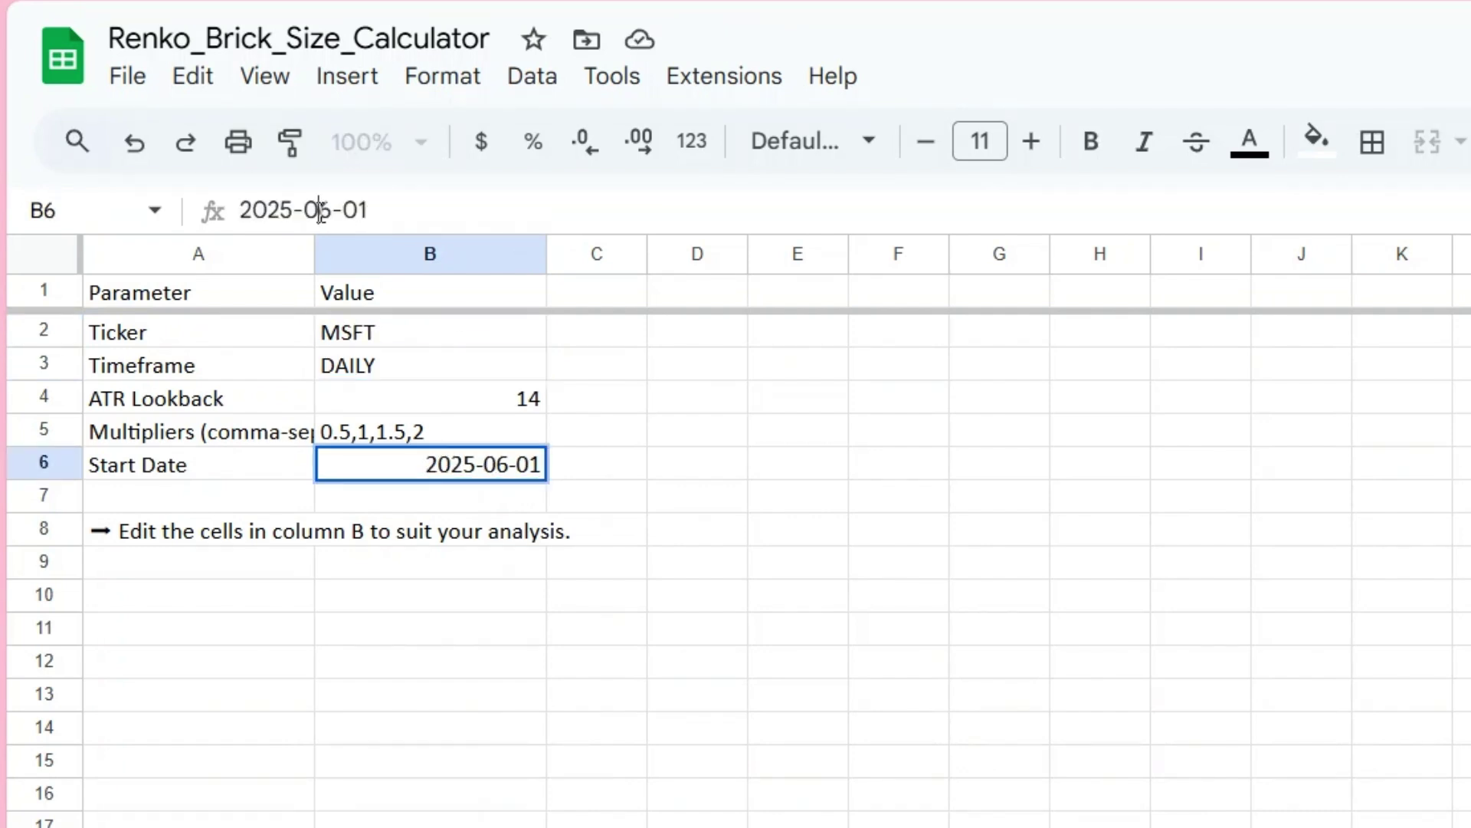
pyautogui.press('Delete')
pyautogui.write('7')
pyautogui.press('Return')
pyautogui.hotkey('ctrl', 'pagedown')
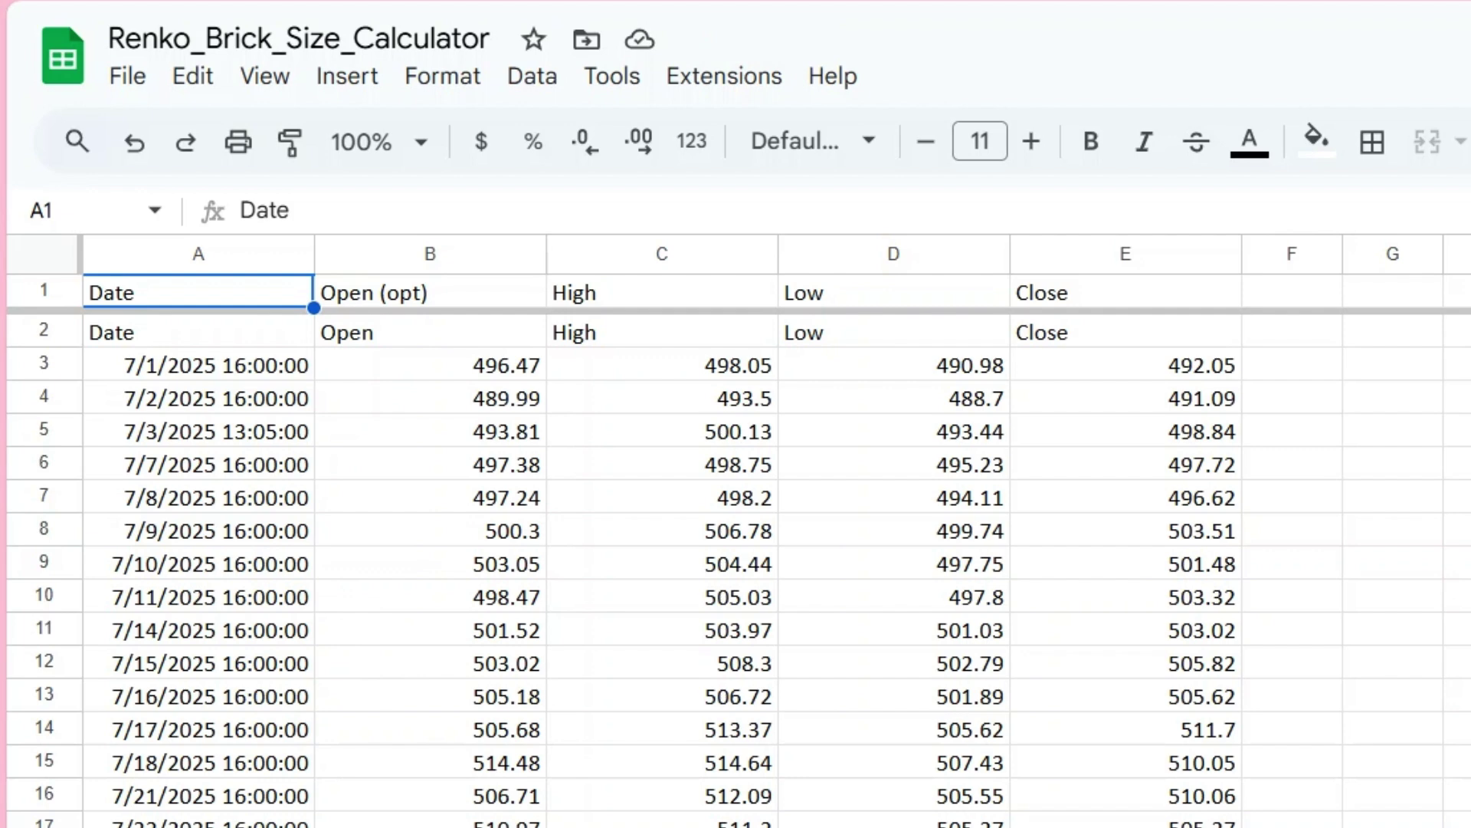
pyautogui.hotkey('ctrl', 'pagedown')
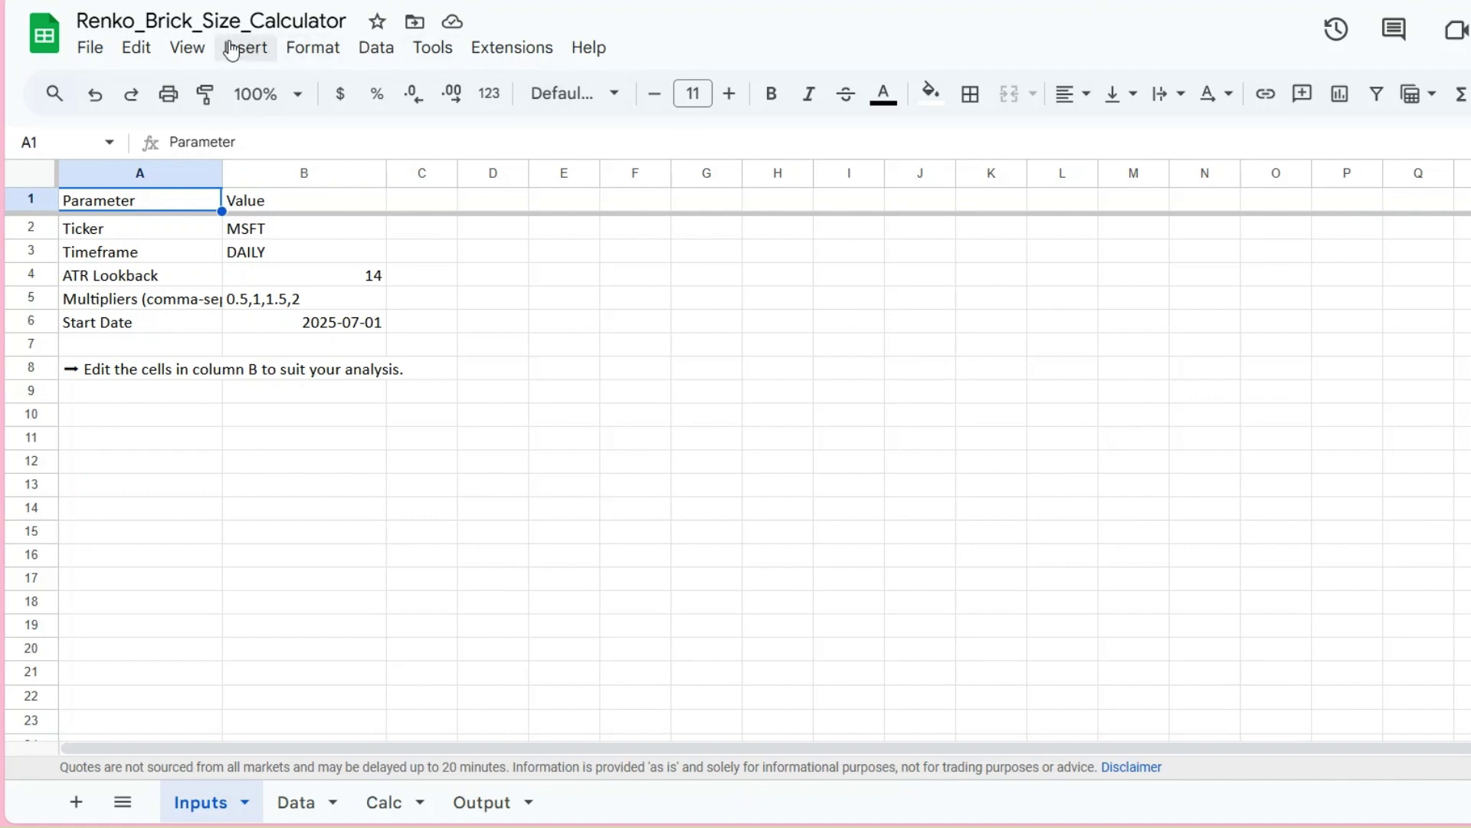
# - Make a copy of Renko_Brick_Size_Calculator with File > Make a copy
pyautogui.click(88, 50)
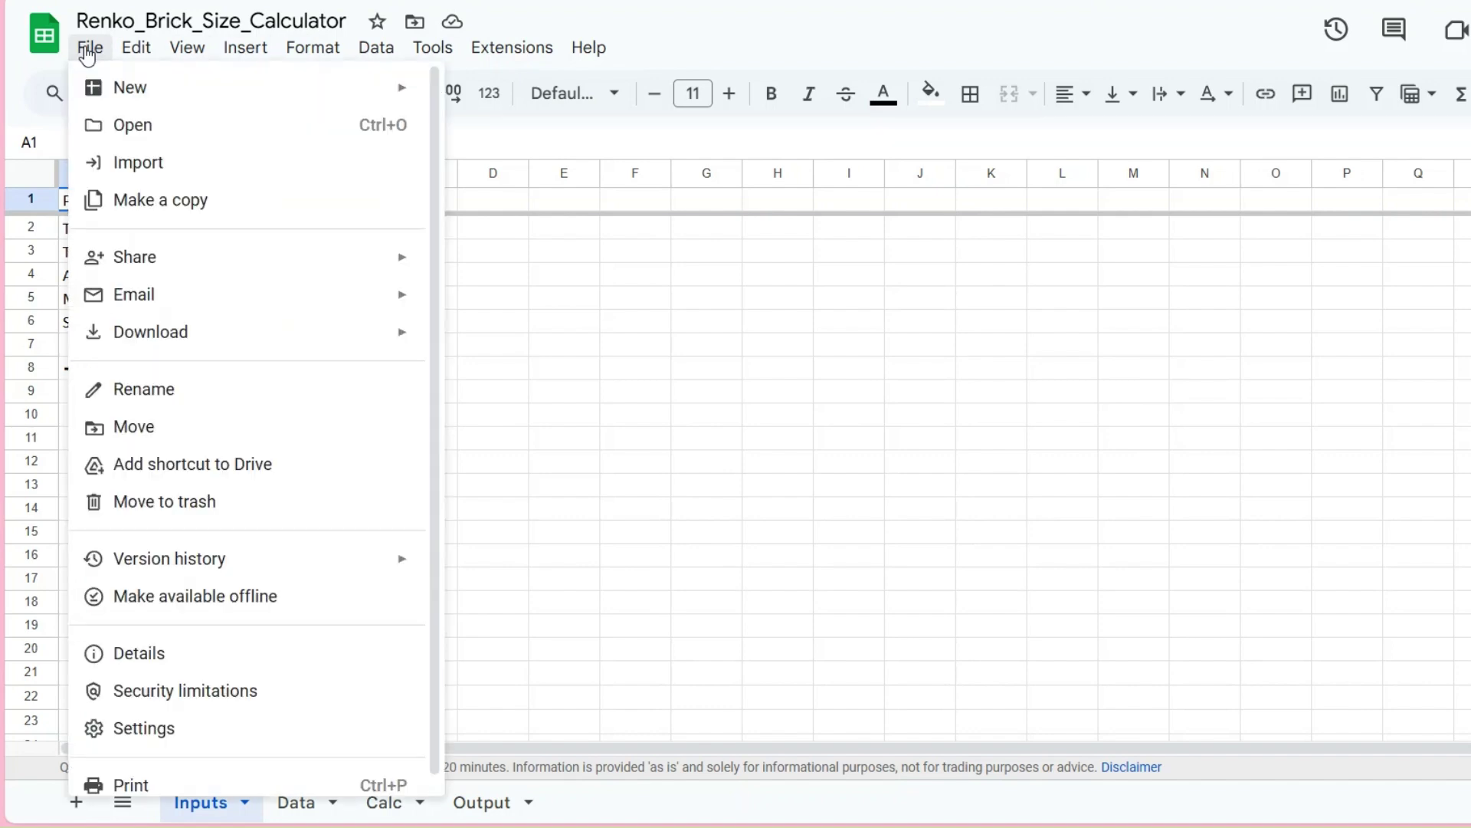
pyautogui.click(168, 202)
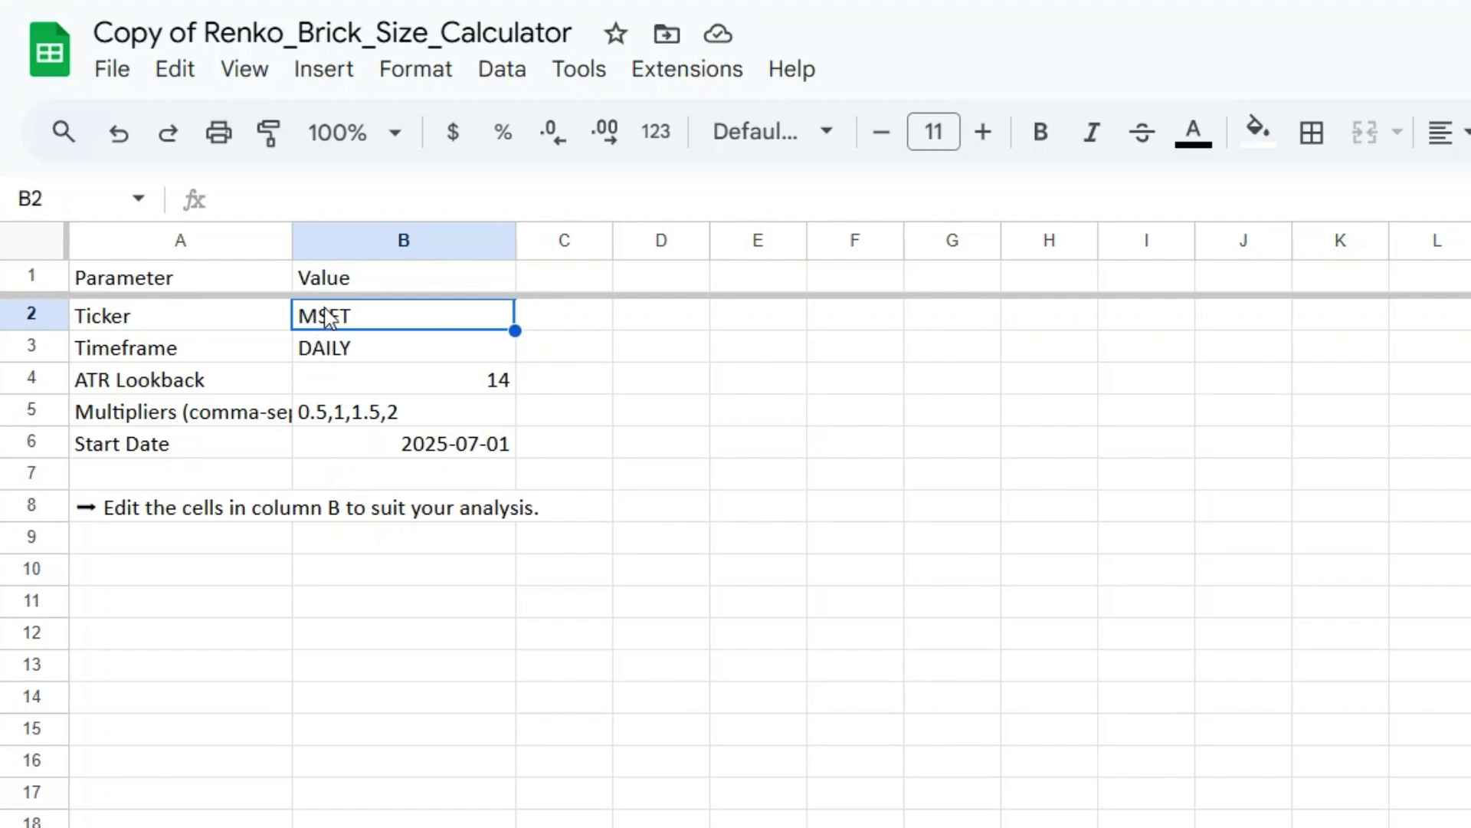
# - Replace the ticker MSFT with AAPL in B2
pyautogui.click(364, 322)
pyautogui.write('AA')
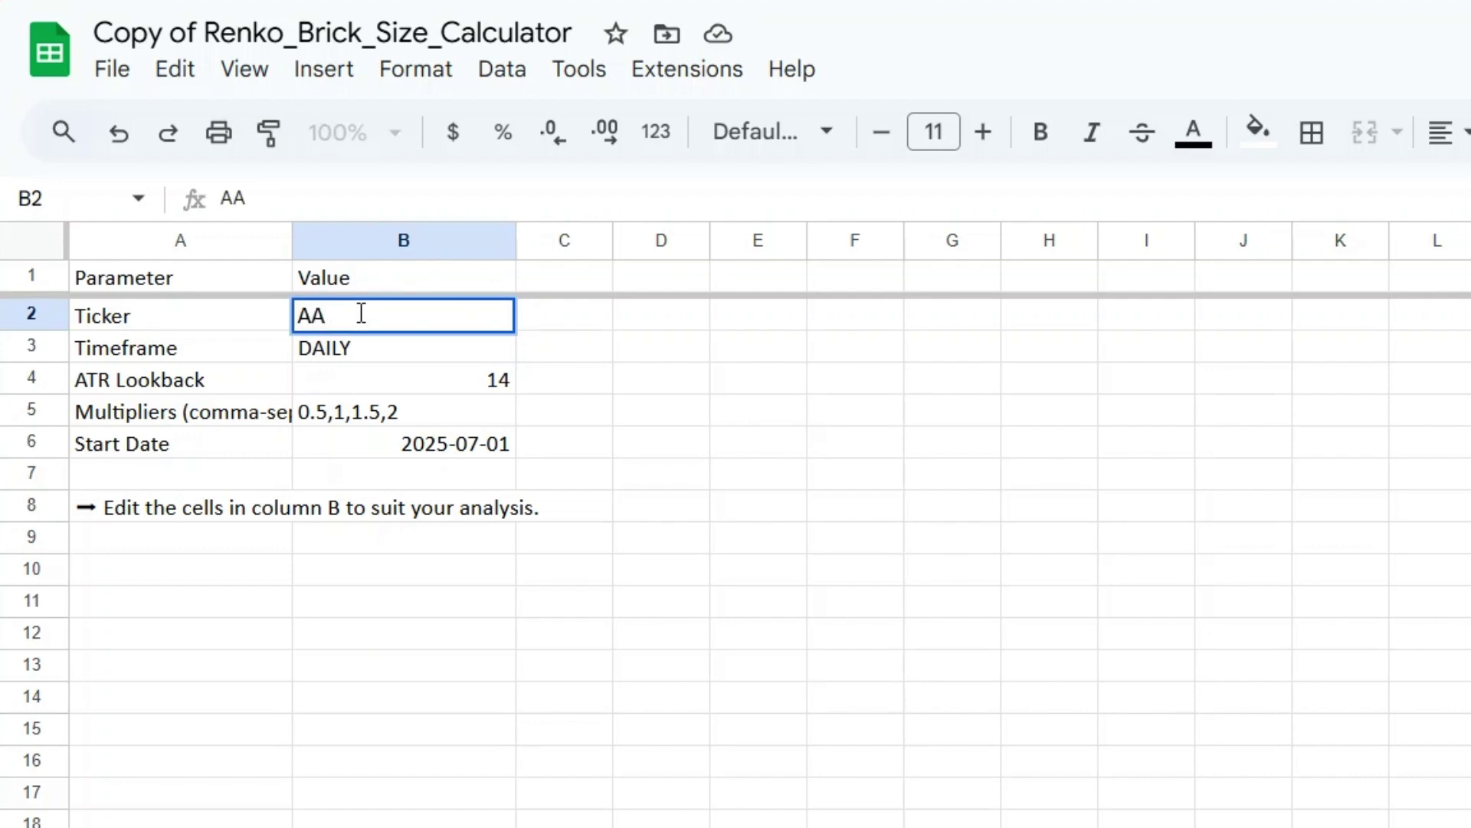
pyautogui.write('PL')
pyautogui.press('Return')
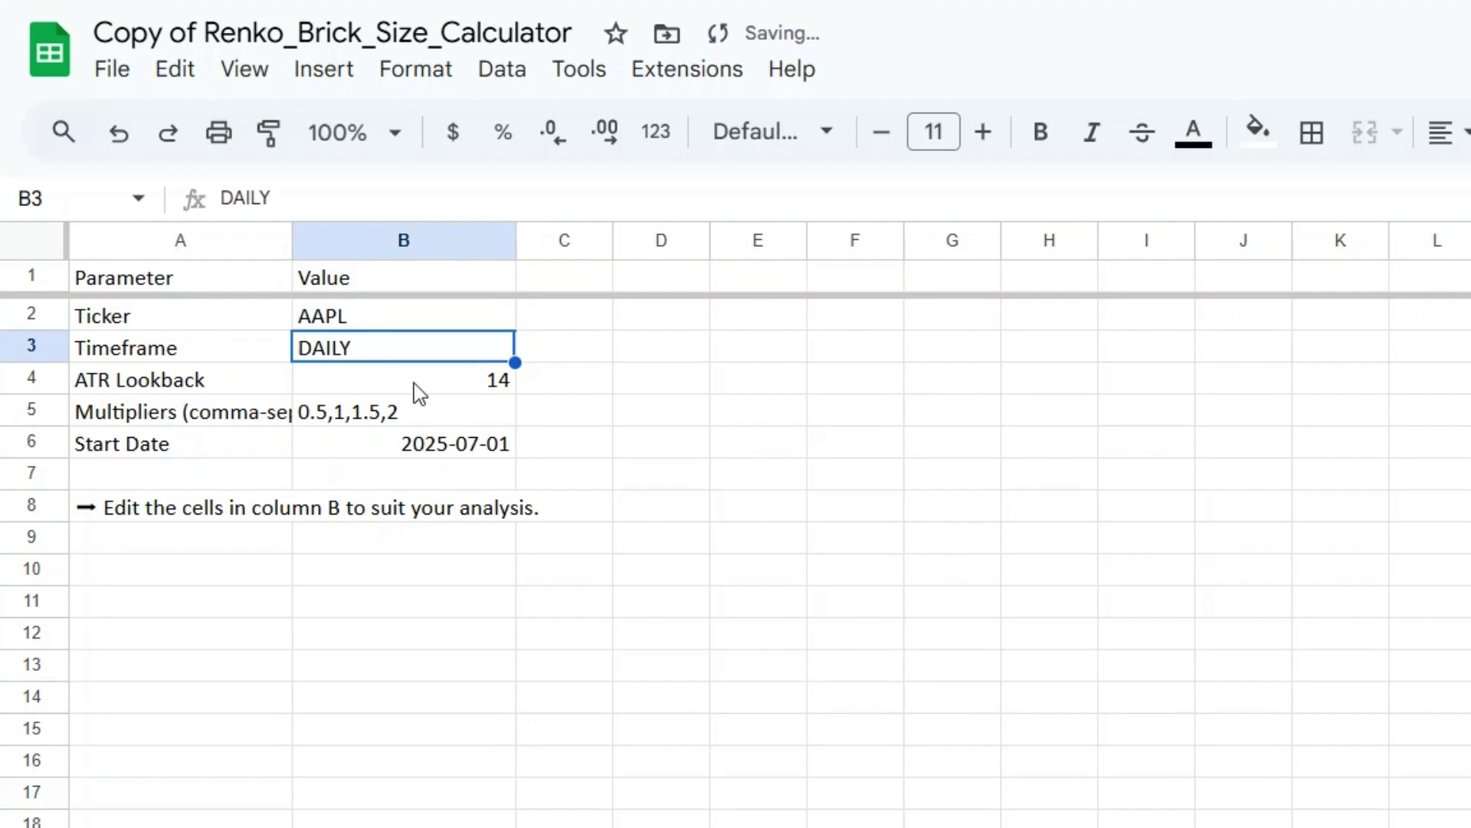
# - Change the start date in B6 from 2025-07-01 to 2025-06-01
pyautogui.click(453, 459)
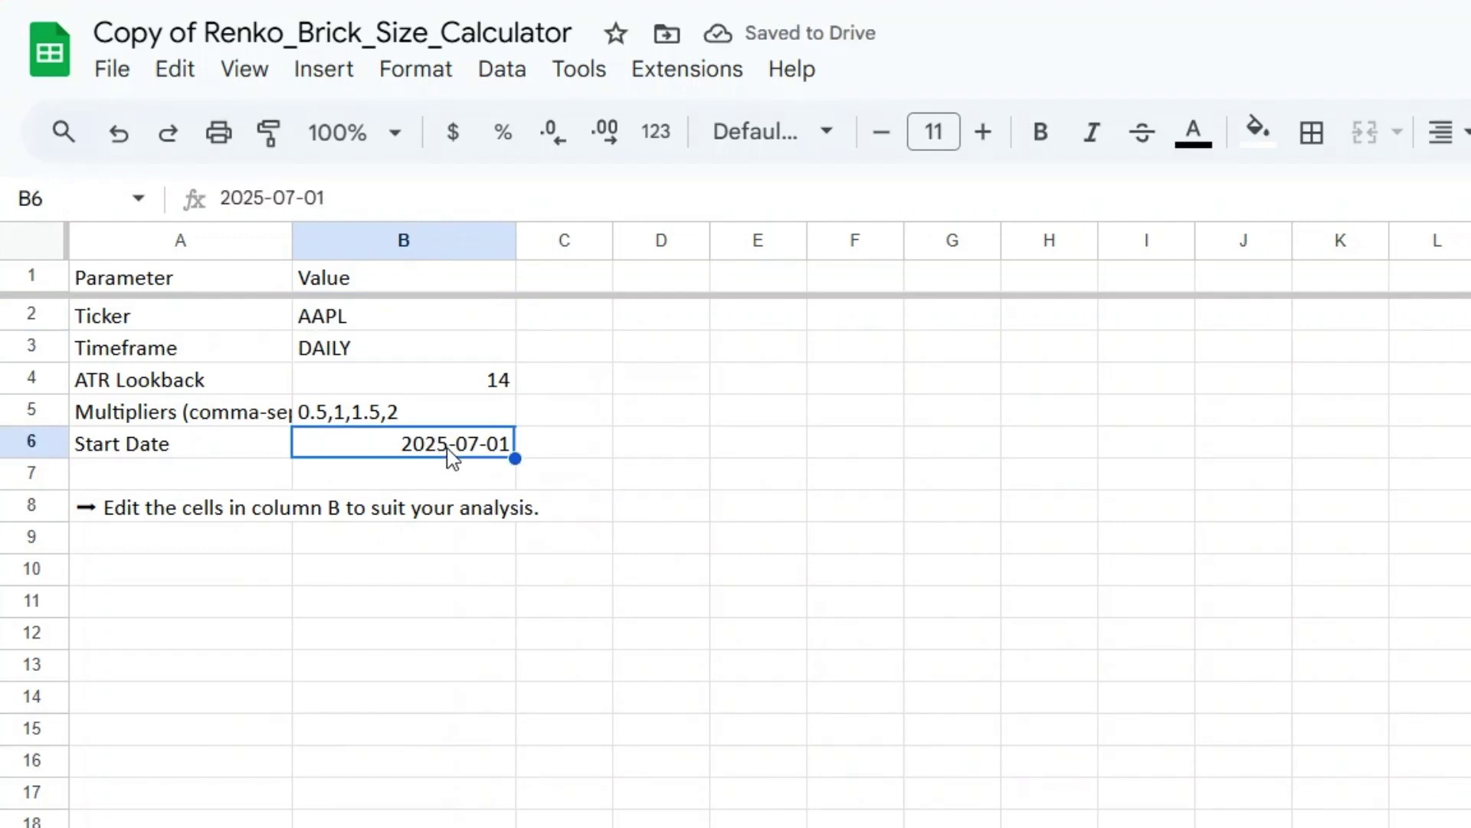
pyautogui.click(289, 201)
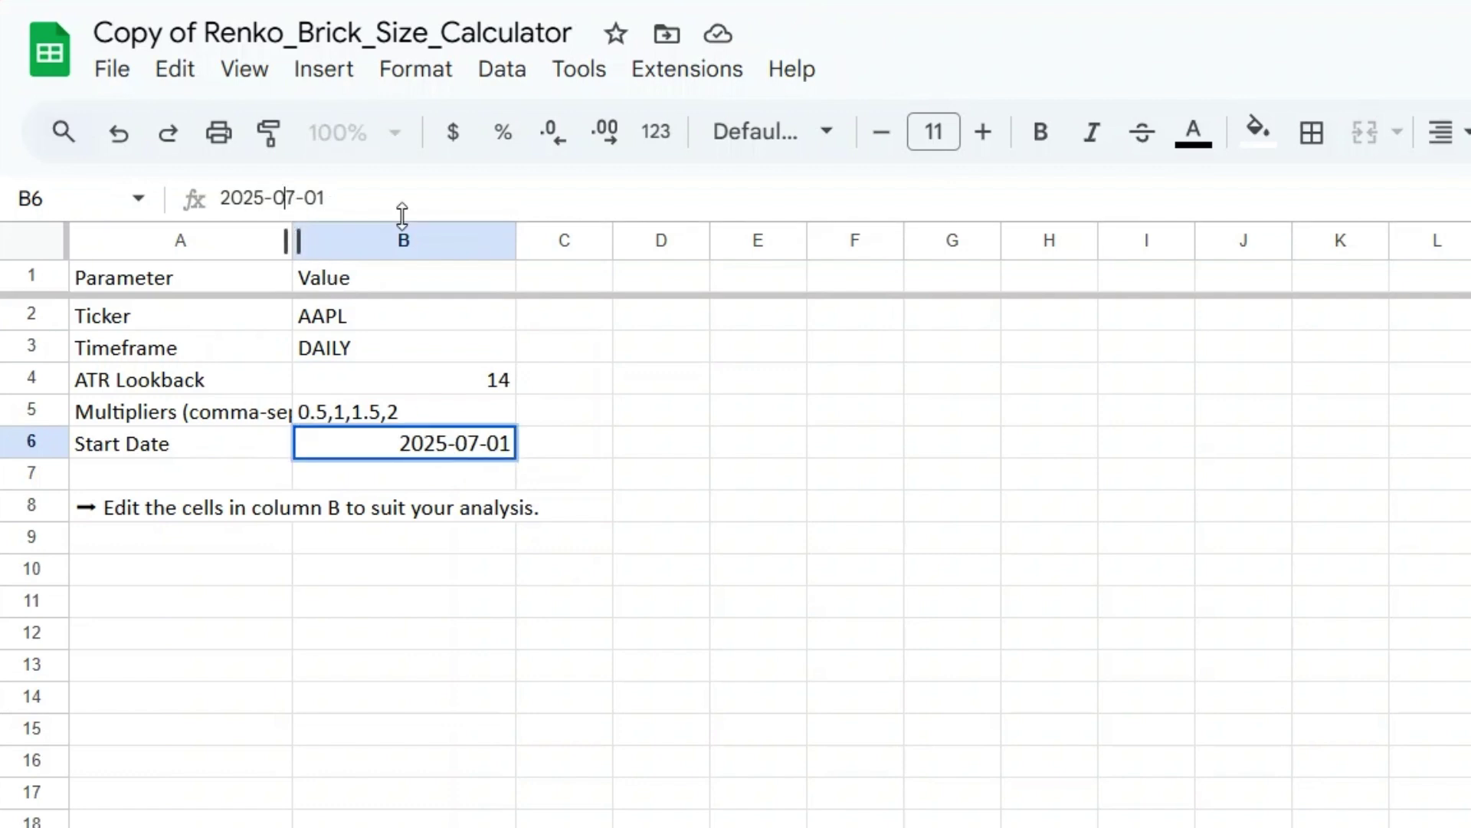
pyautogui.press('BackSpace')
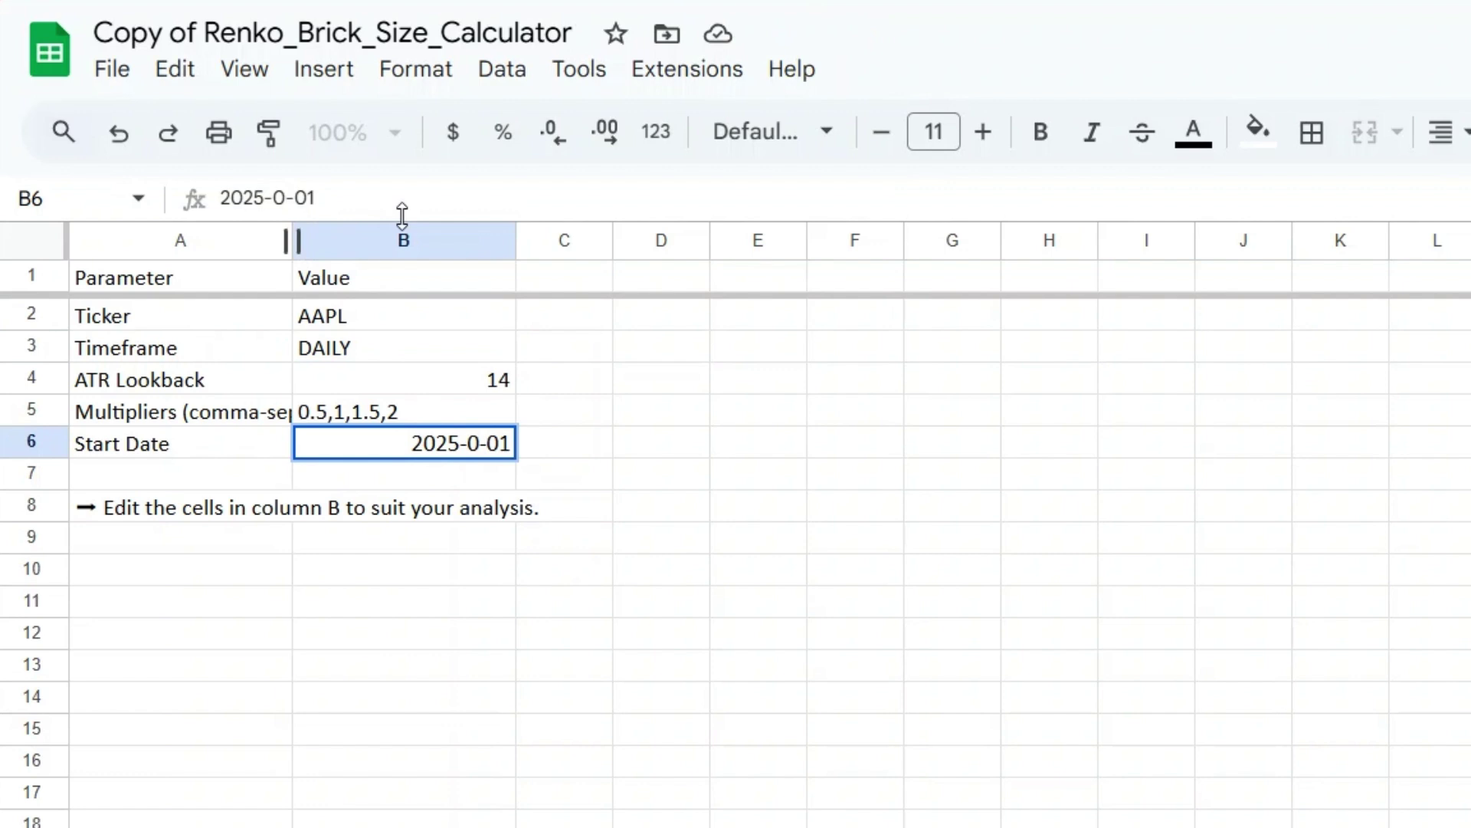
pyautogui.write('6')
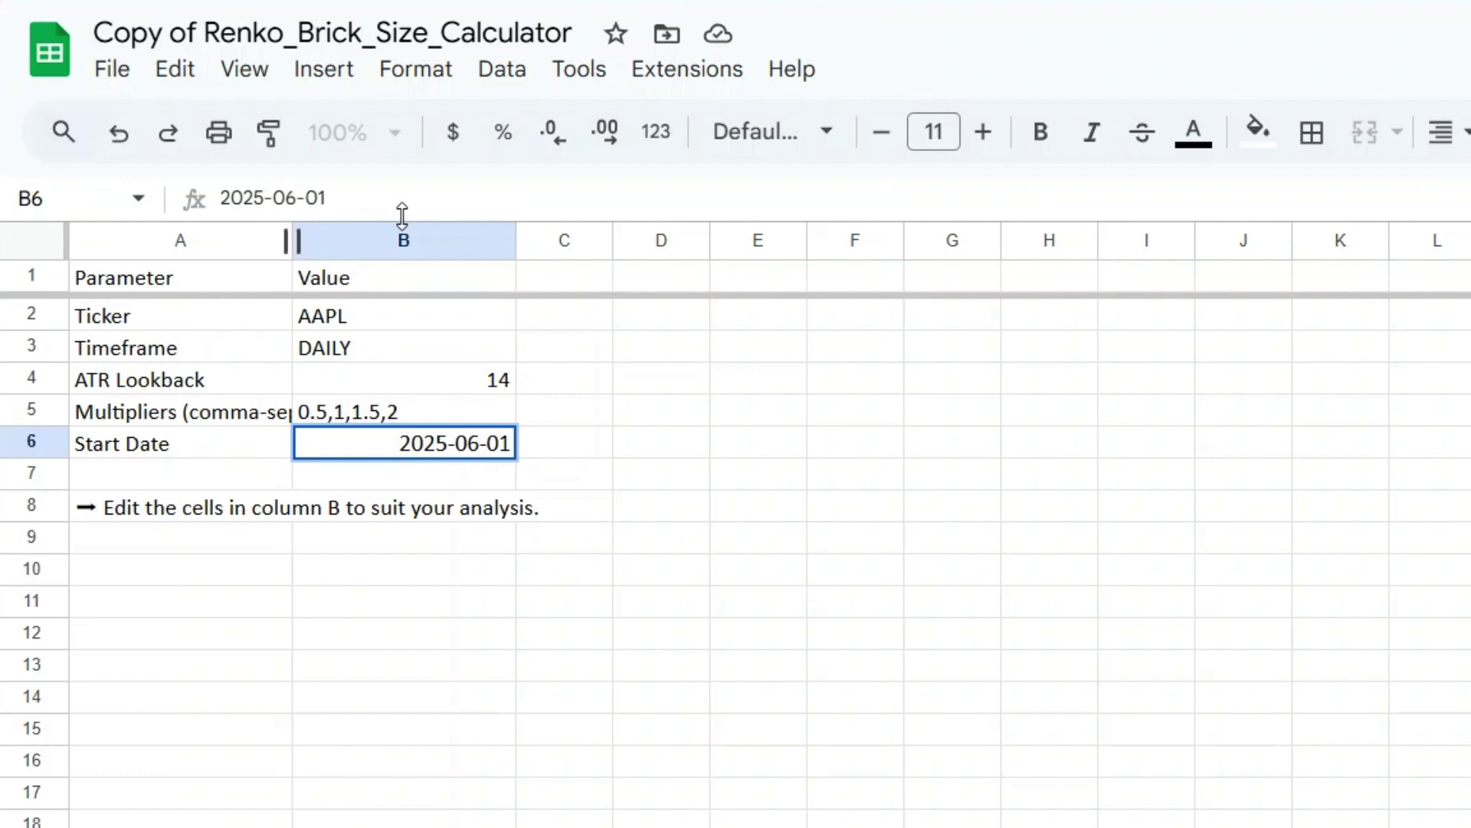
pyautogui.press('Return')
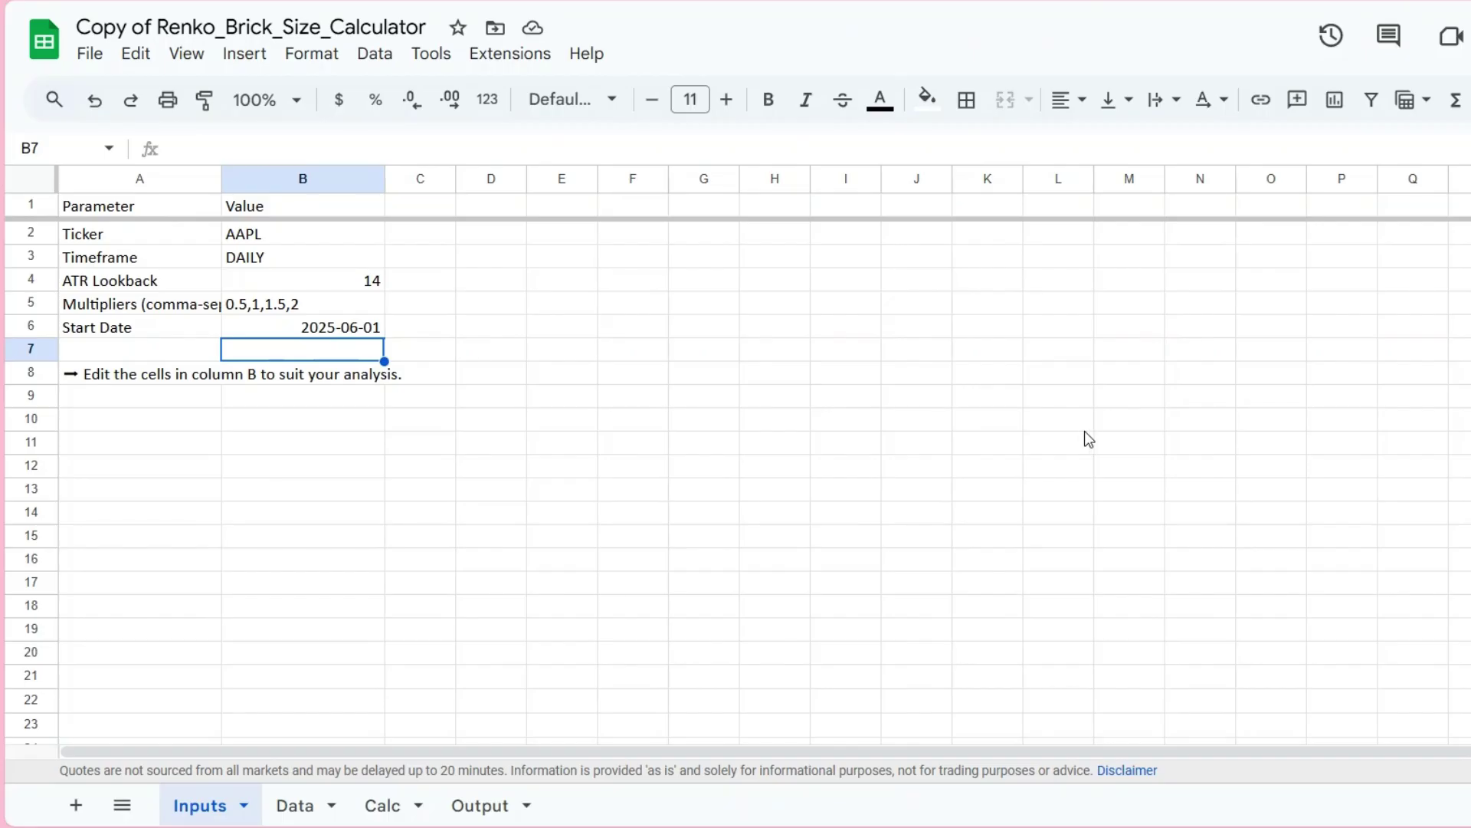
# - Show the Data sheet and scroll through its daily prices from 6/2/2025 to 7/28/2025
pyautogui.click(295, 809)
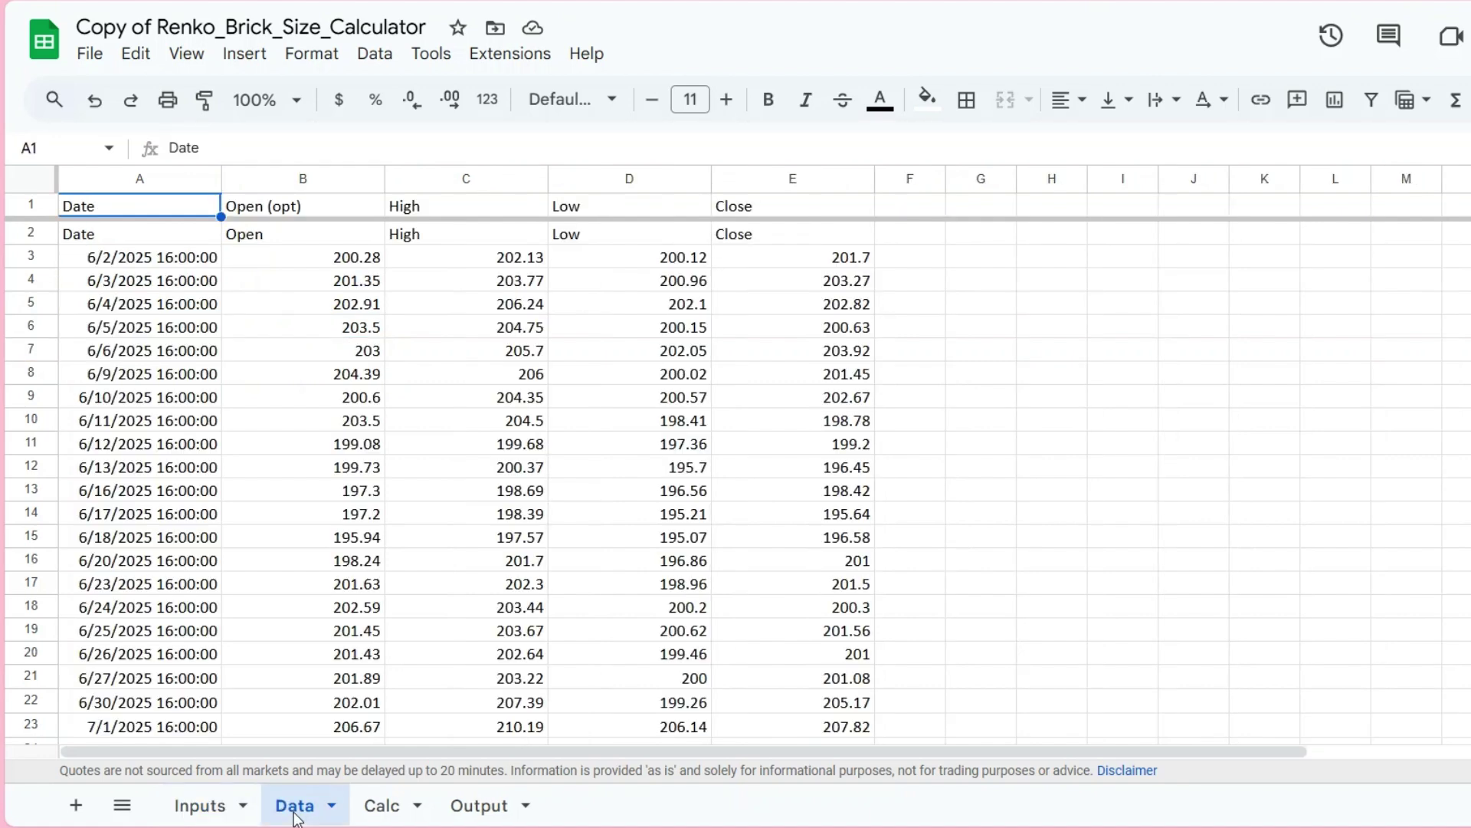
pyautogui.scroll(-2, 922, 449)
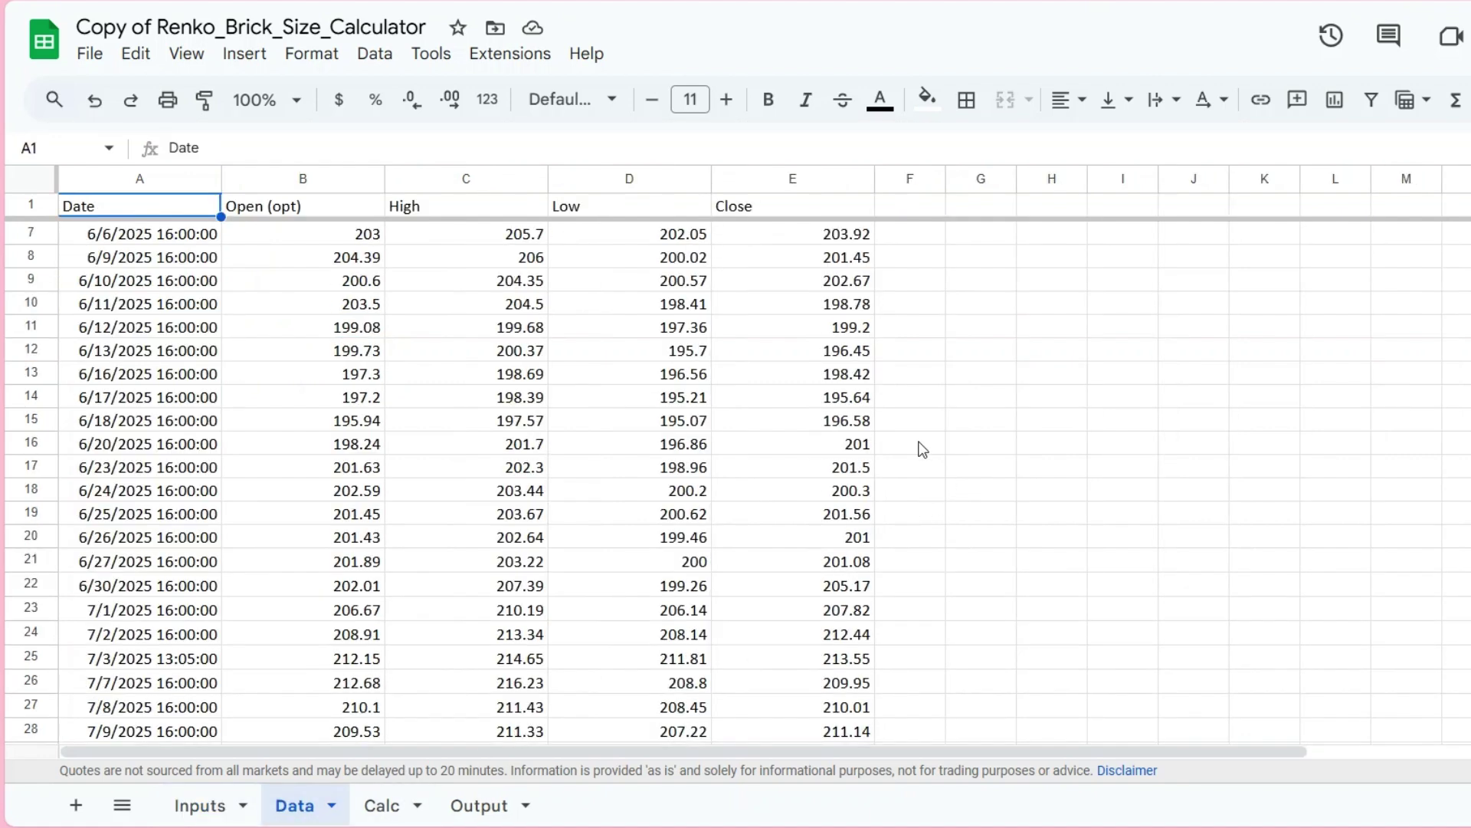
pyautogui.scroll(-3, 922, 449)
pyautogui.scroll(-3, 922, 449)
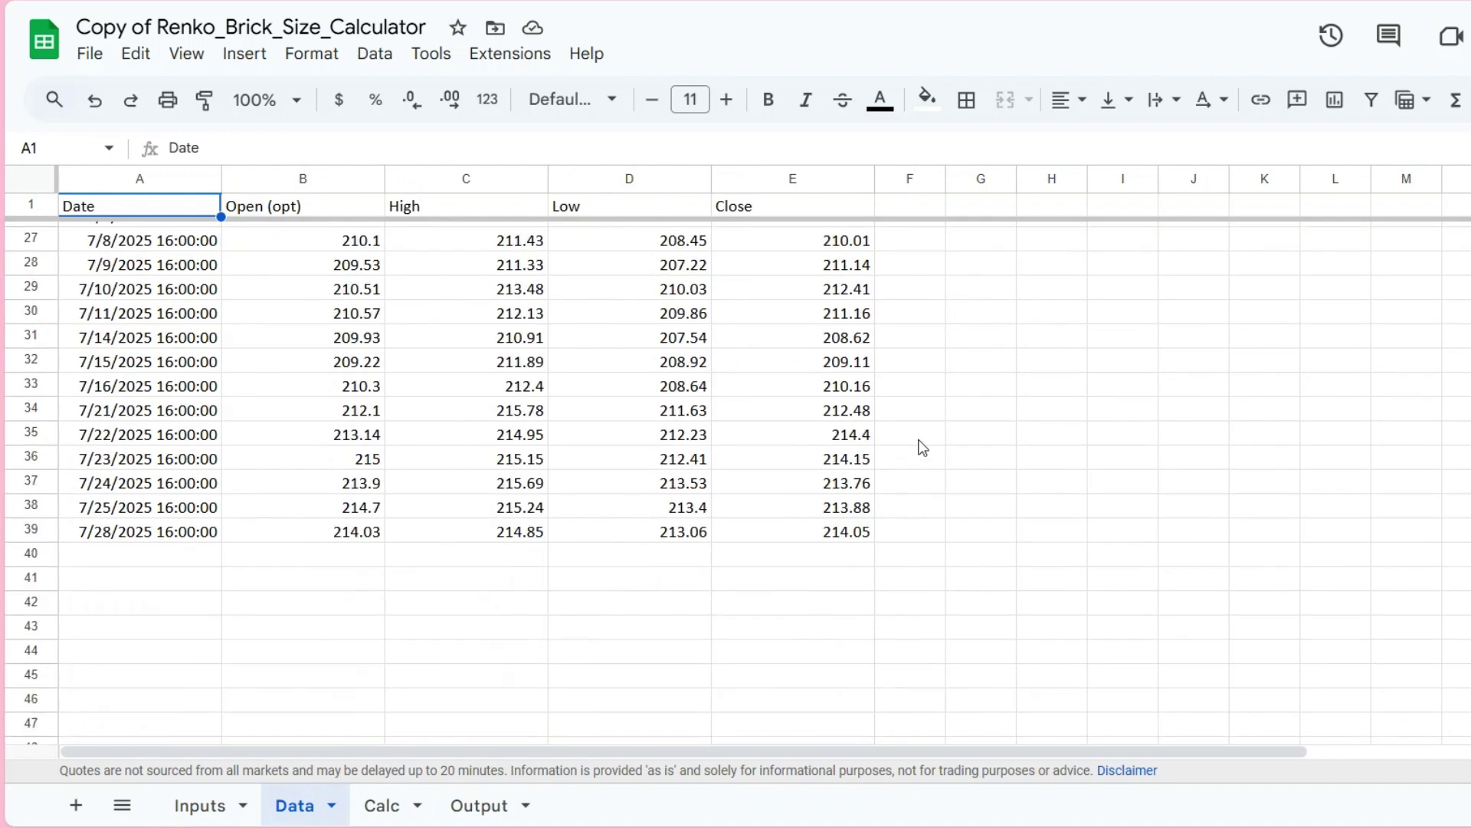
pyautogui.scroll(6, 922, 449)
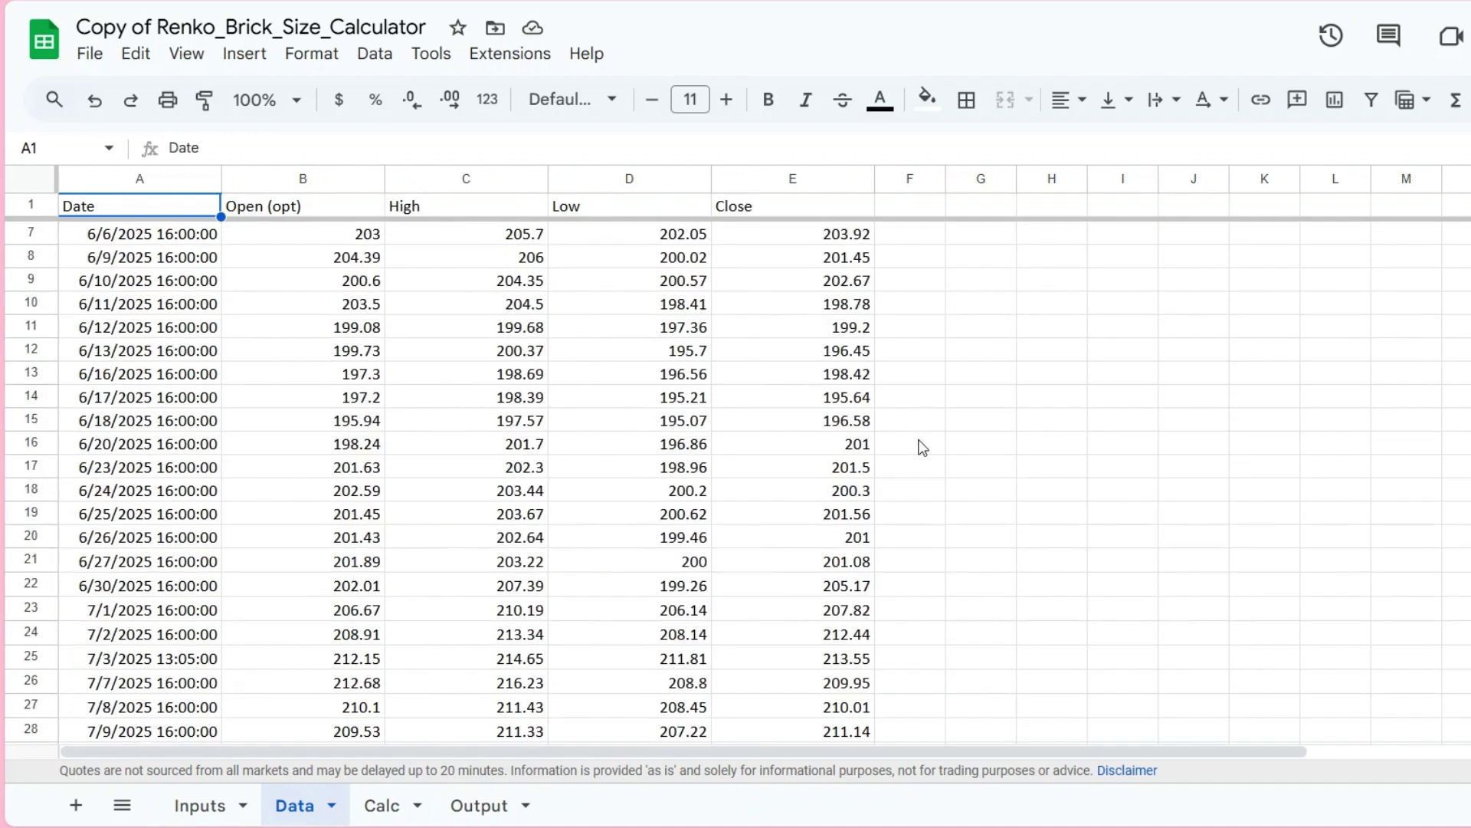
pyautogui.scroll(2, 922, 449)
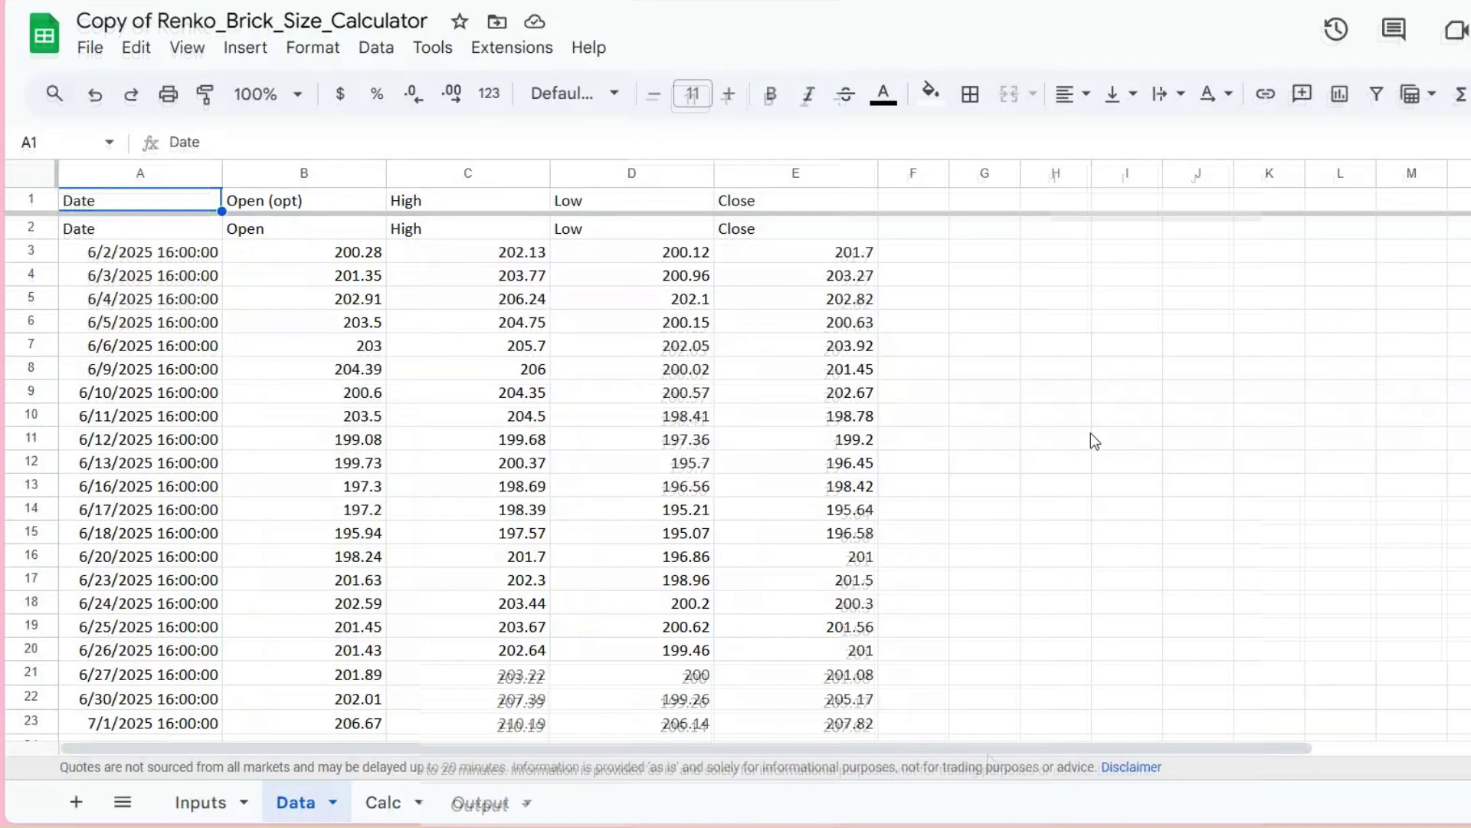
# - Show the Calc sheet and scroll to row 38, where ATR ends at 3.014749855
pyautogui.click(386, 810)
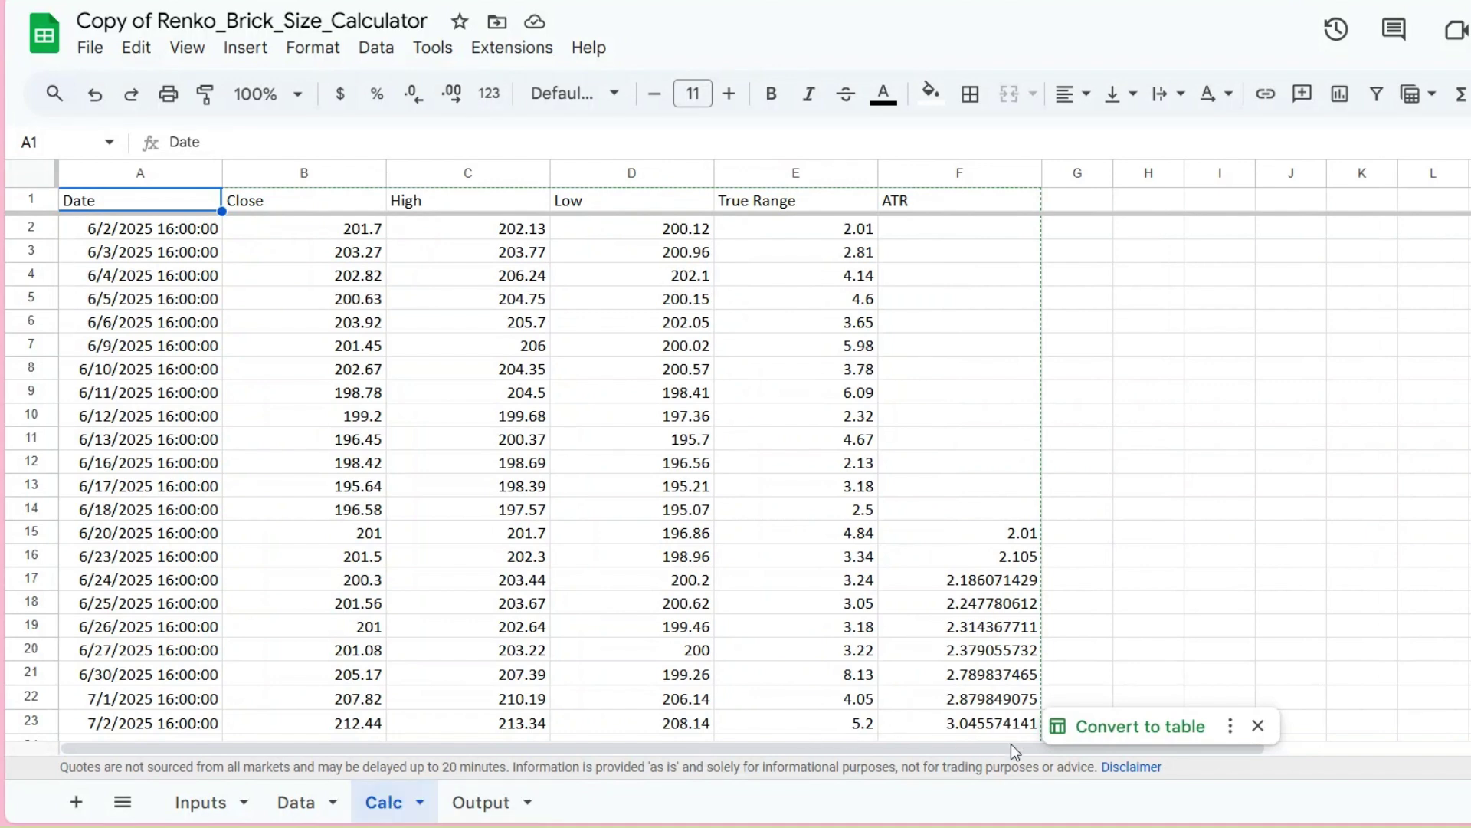
pyautogui.scroll(-2, 1154, 378)
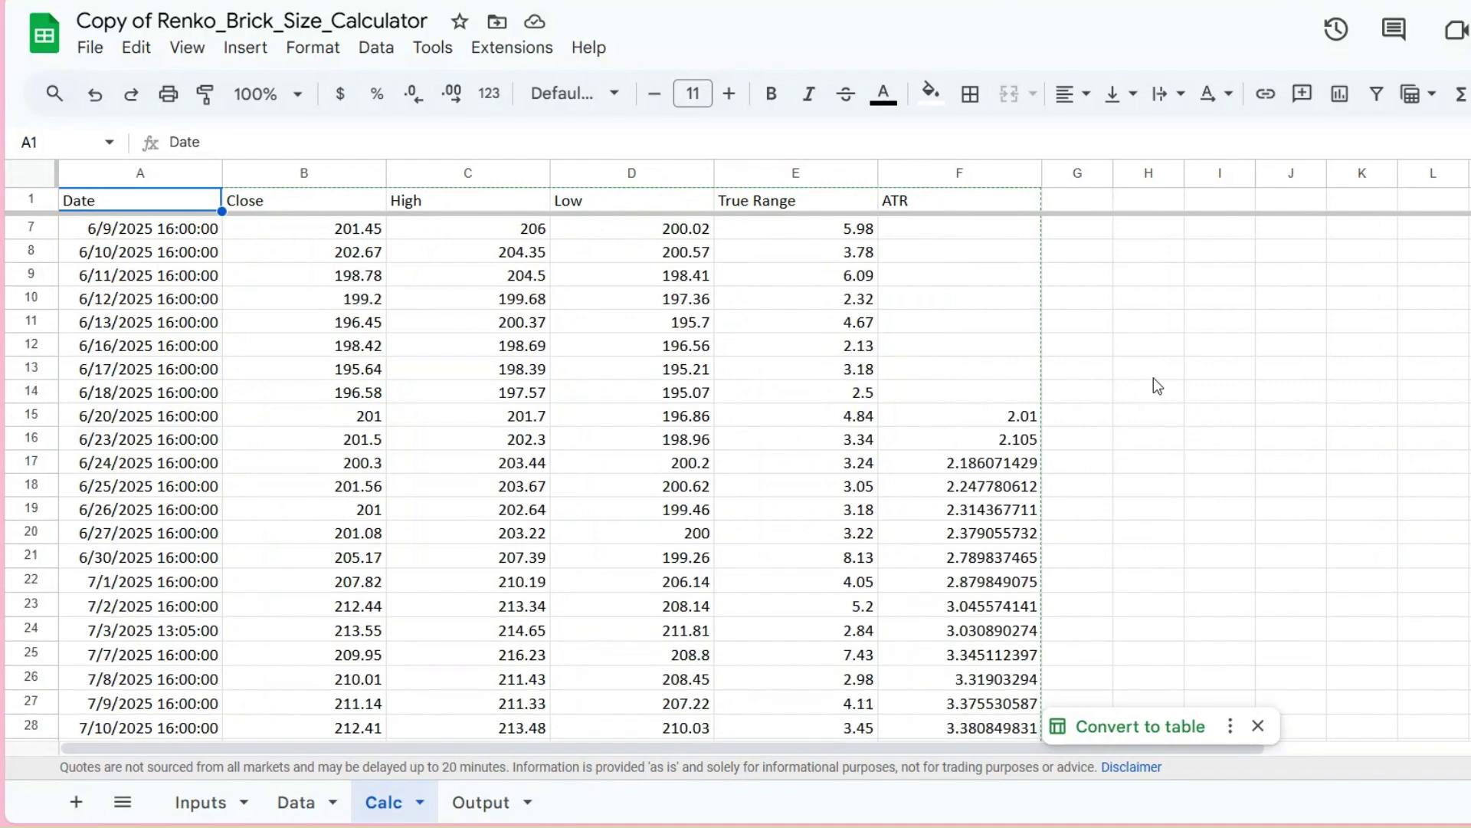
pyautogui.scroll(-2, 1154, 379)
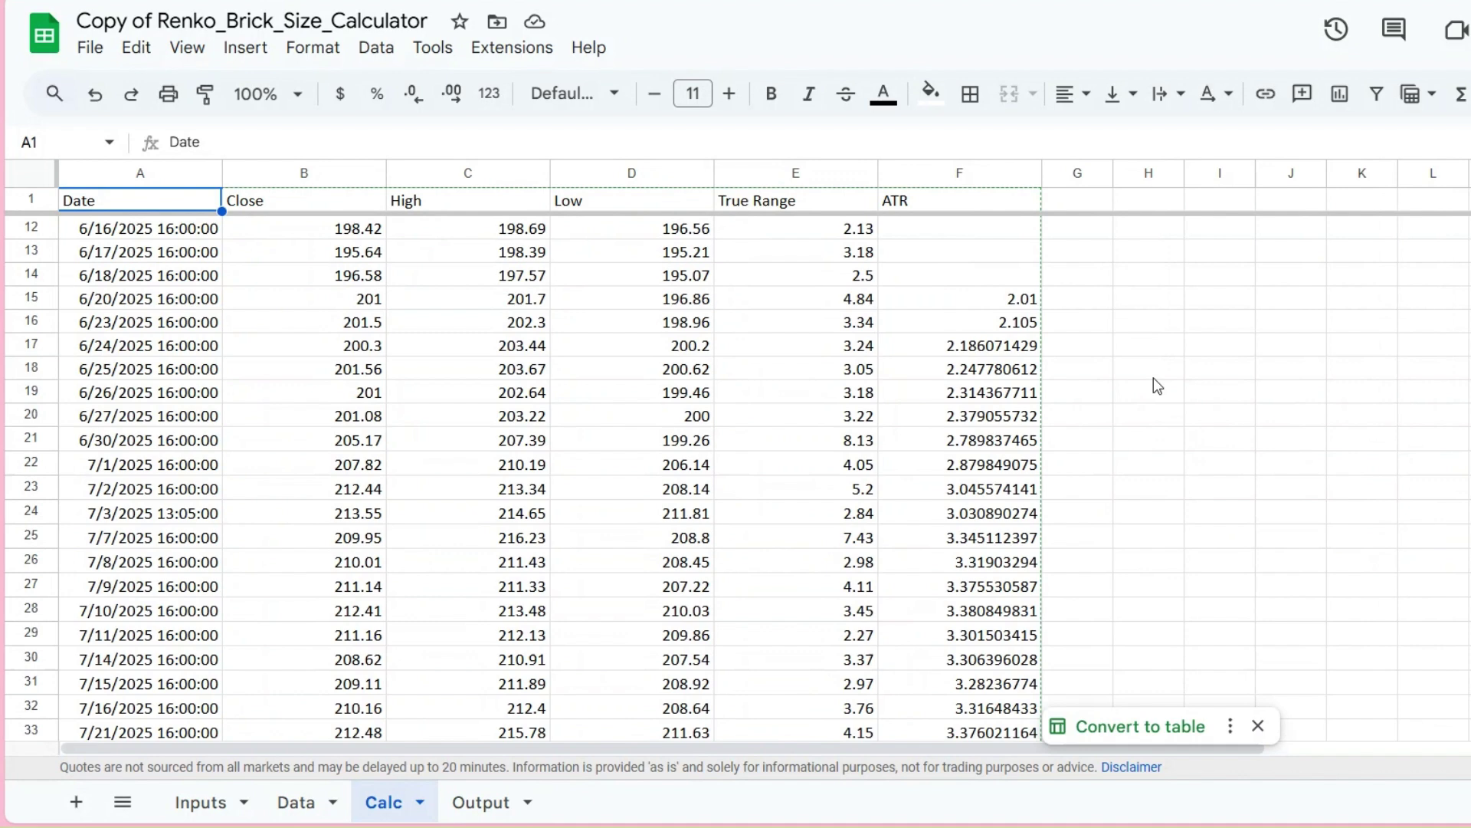
pyautogui.scroll(-2, 1156, 386)
pyautogui.scroll(-2, 1156, 385)
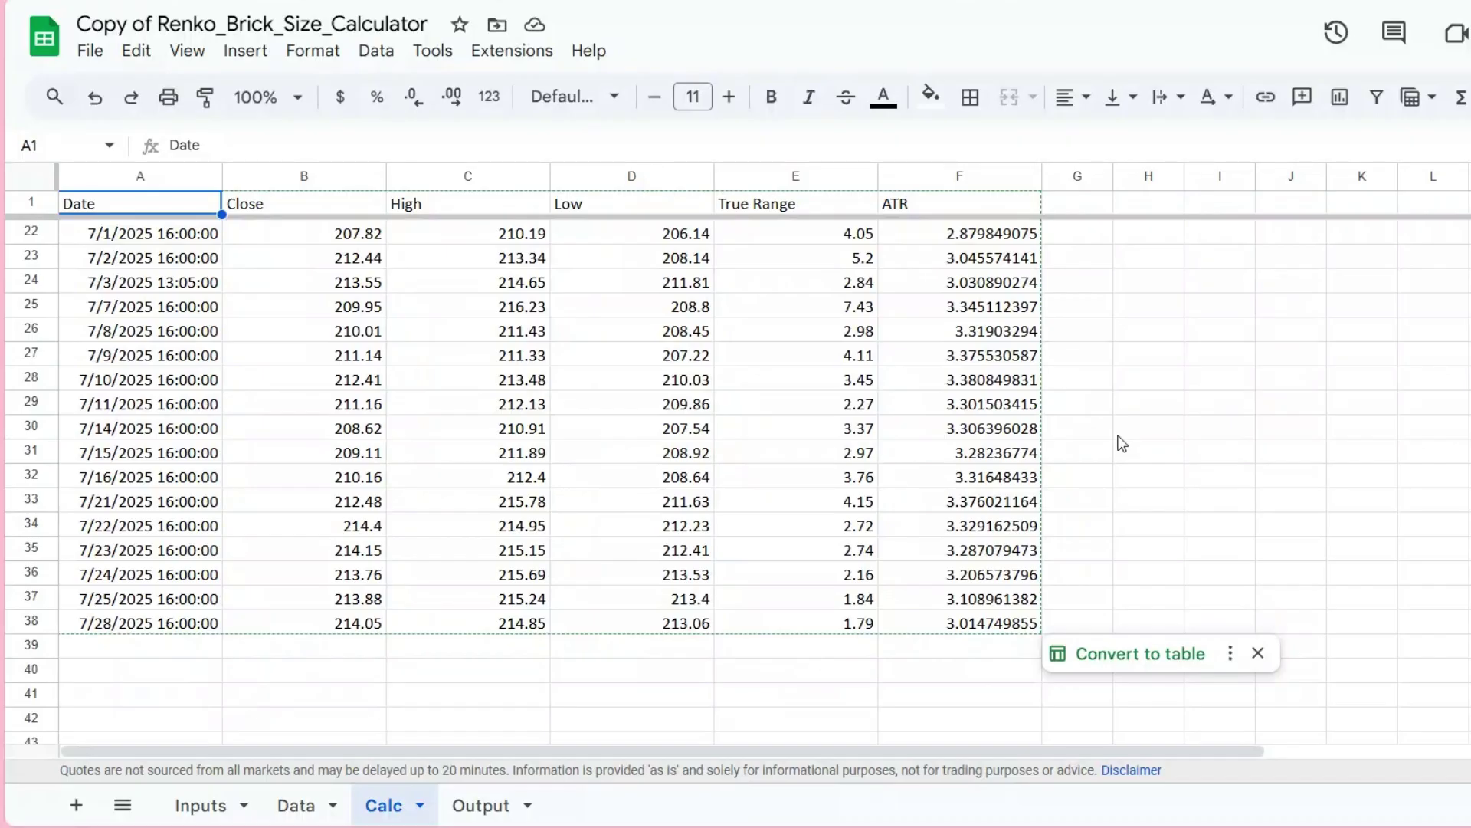
# - View the Output sheet's brick sizes 1.507374927 to 6.02949971, then make another copy of the file
pyautogui.click(481, 806)
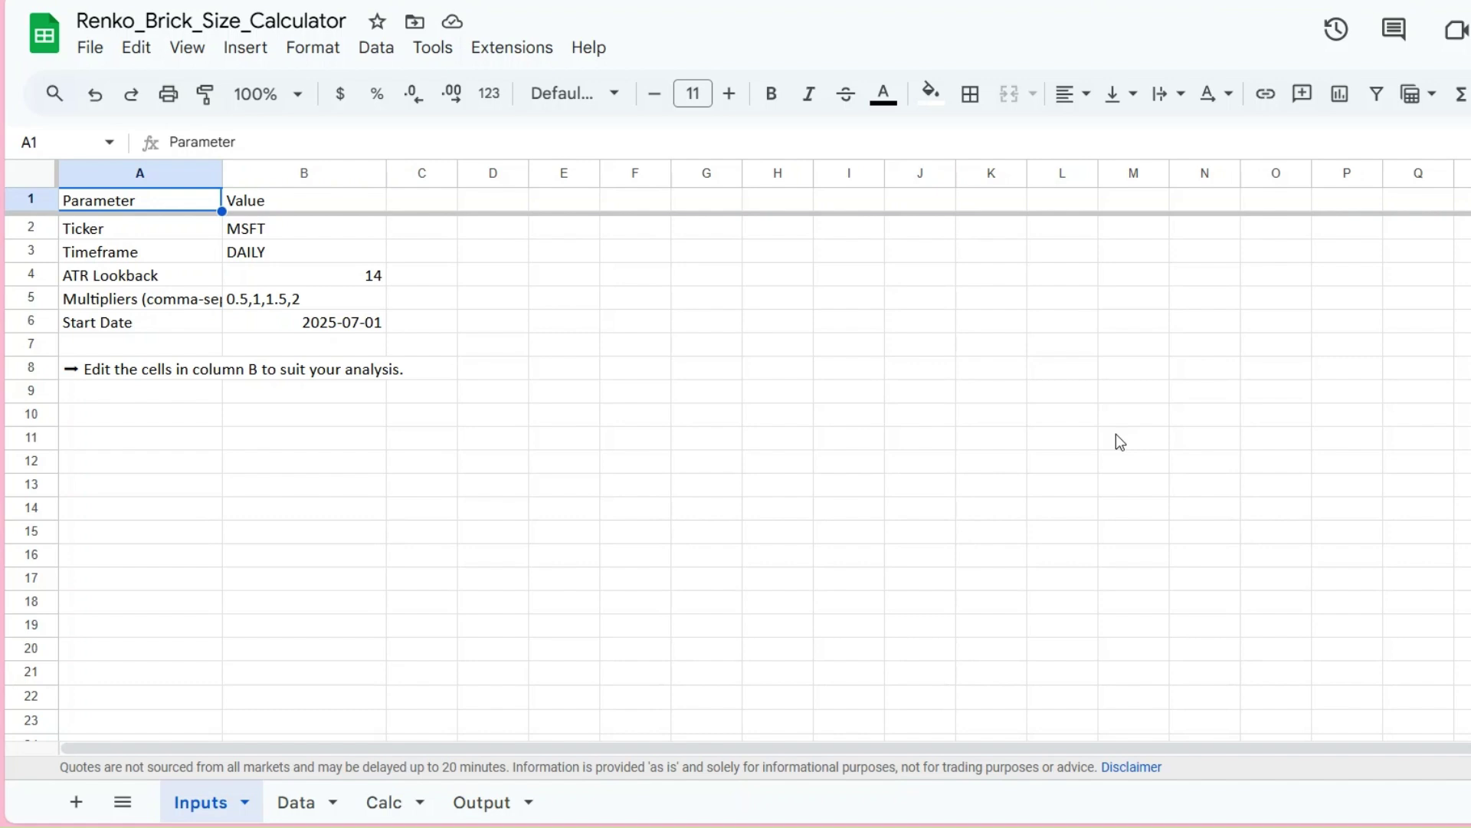
pyautogui.click(89, 49)
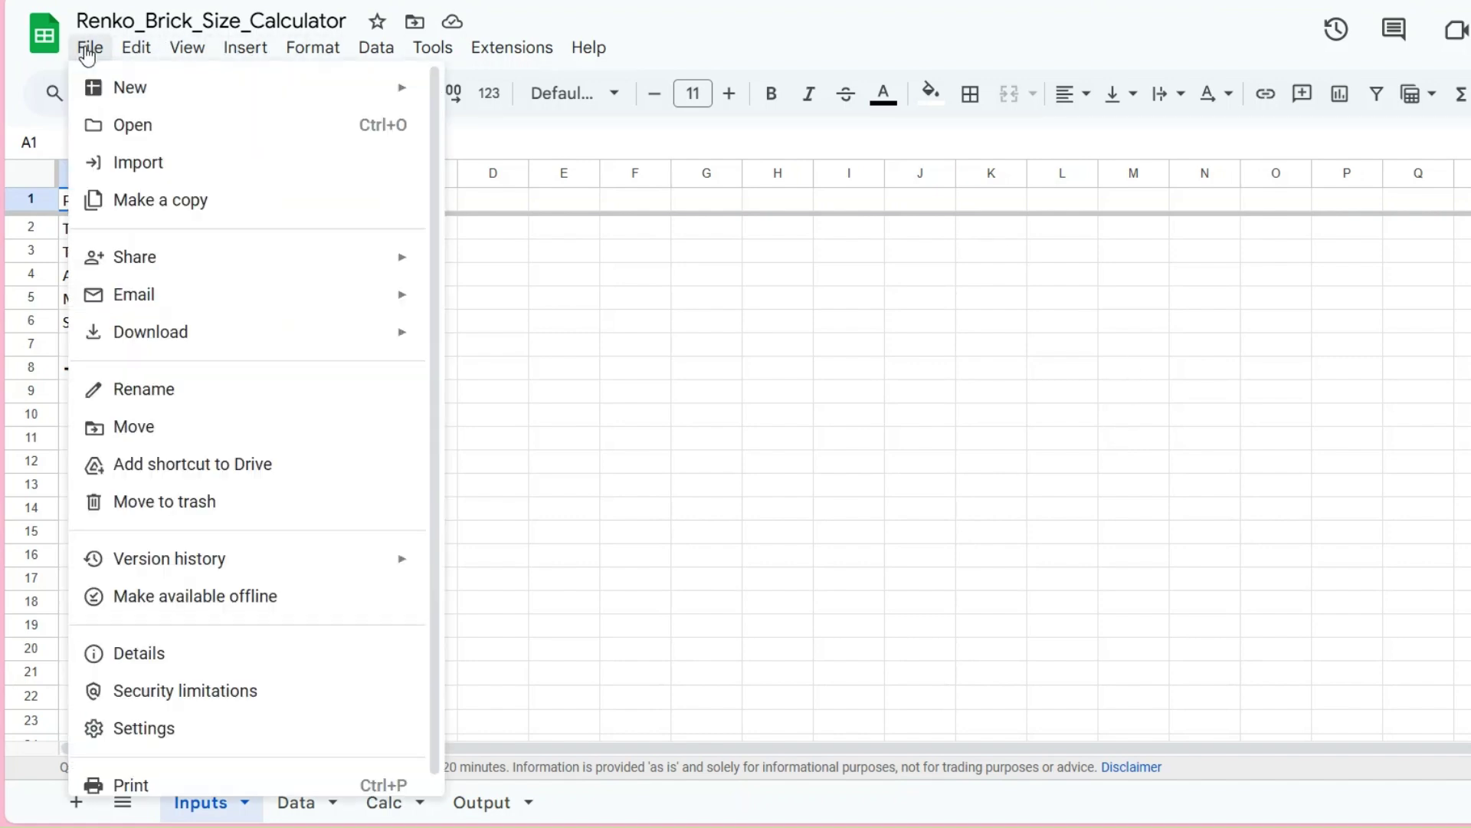
pyautogui.click(166, 200)
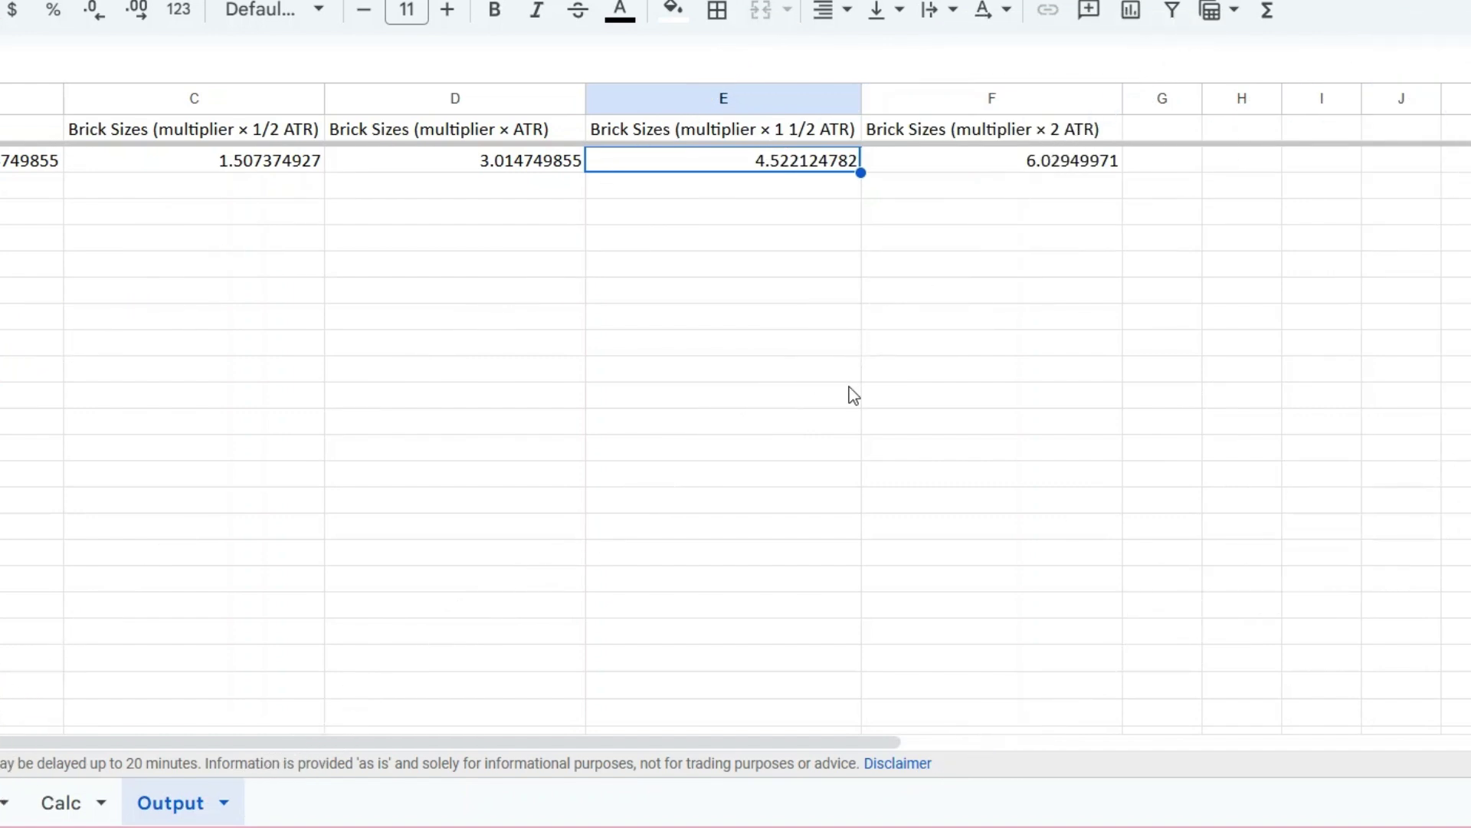
# - Copy the 1½ × ATR brick size 4.522124782 from cell E2, repeating the copy once
pyautogui.rightClick(770, 164)
pyautogui.moveTo(771, 168)
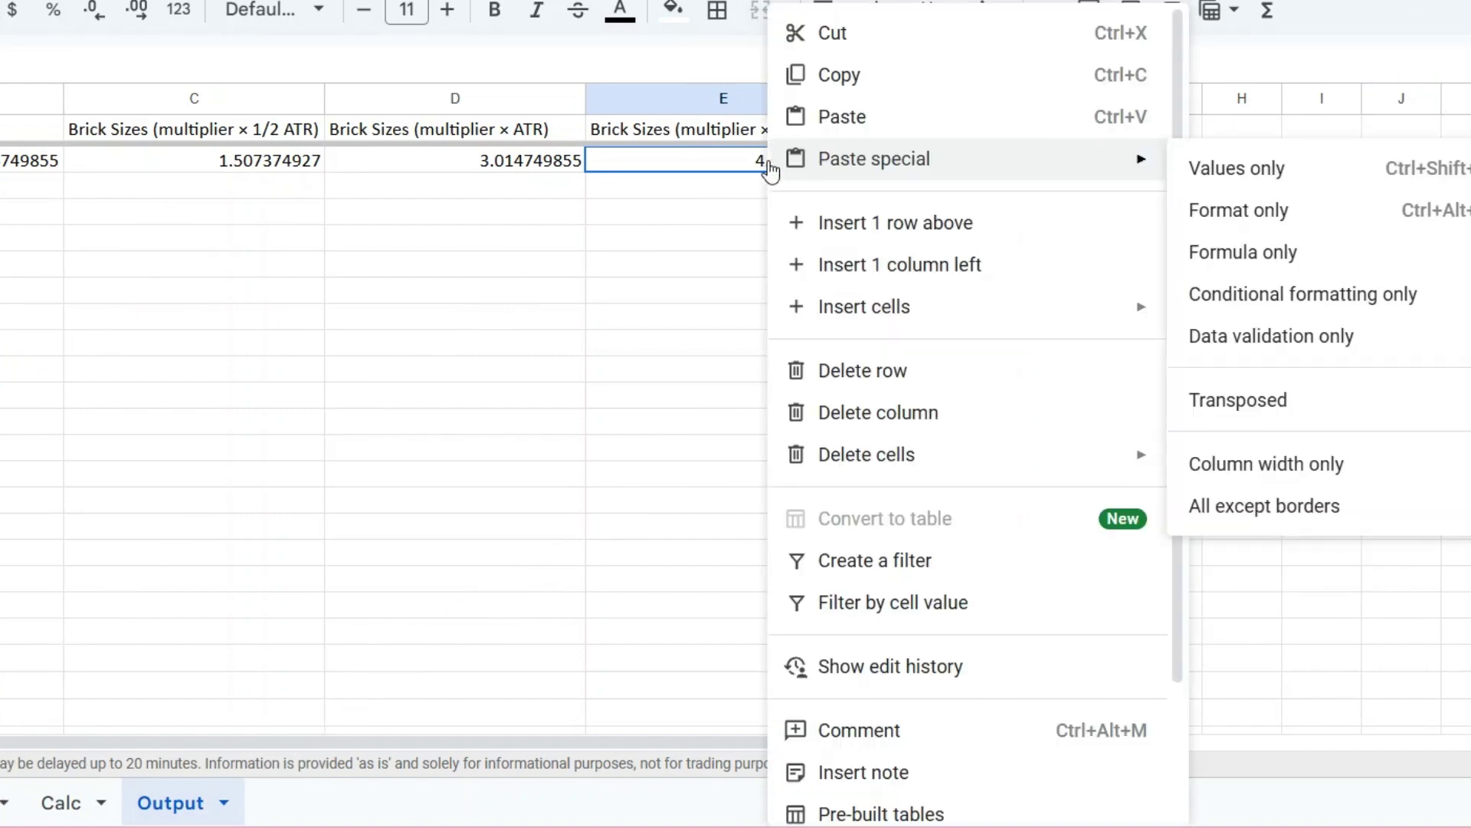
pyautogui.click(835, 73)
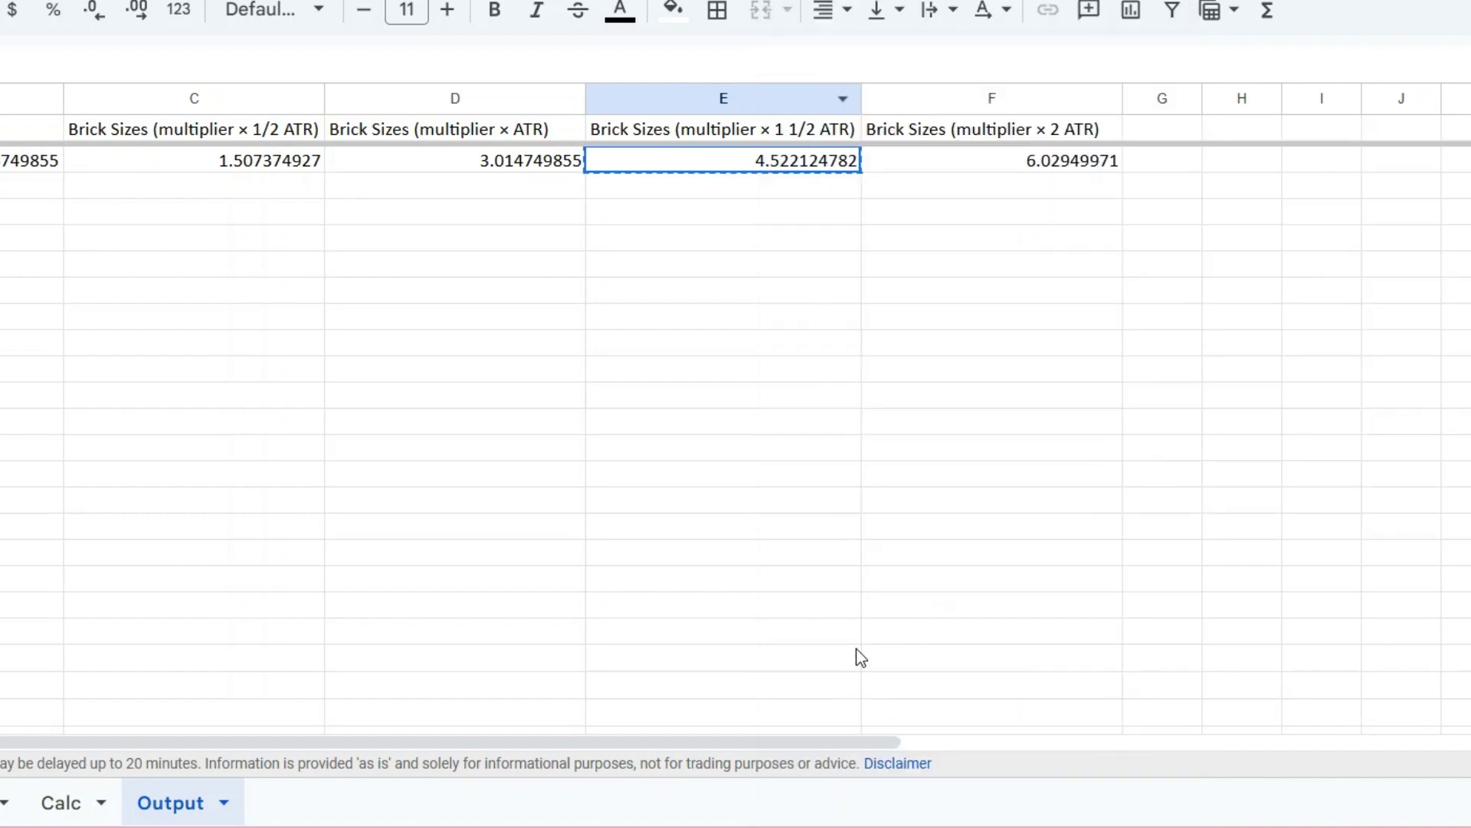
pyautogui.press('Escape')
pyautogui.rightClick(769, 170)
pyautogui.click(836, 76)
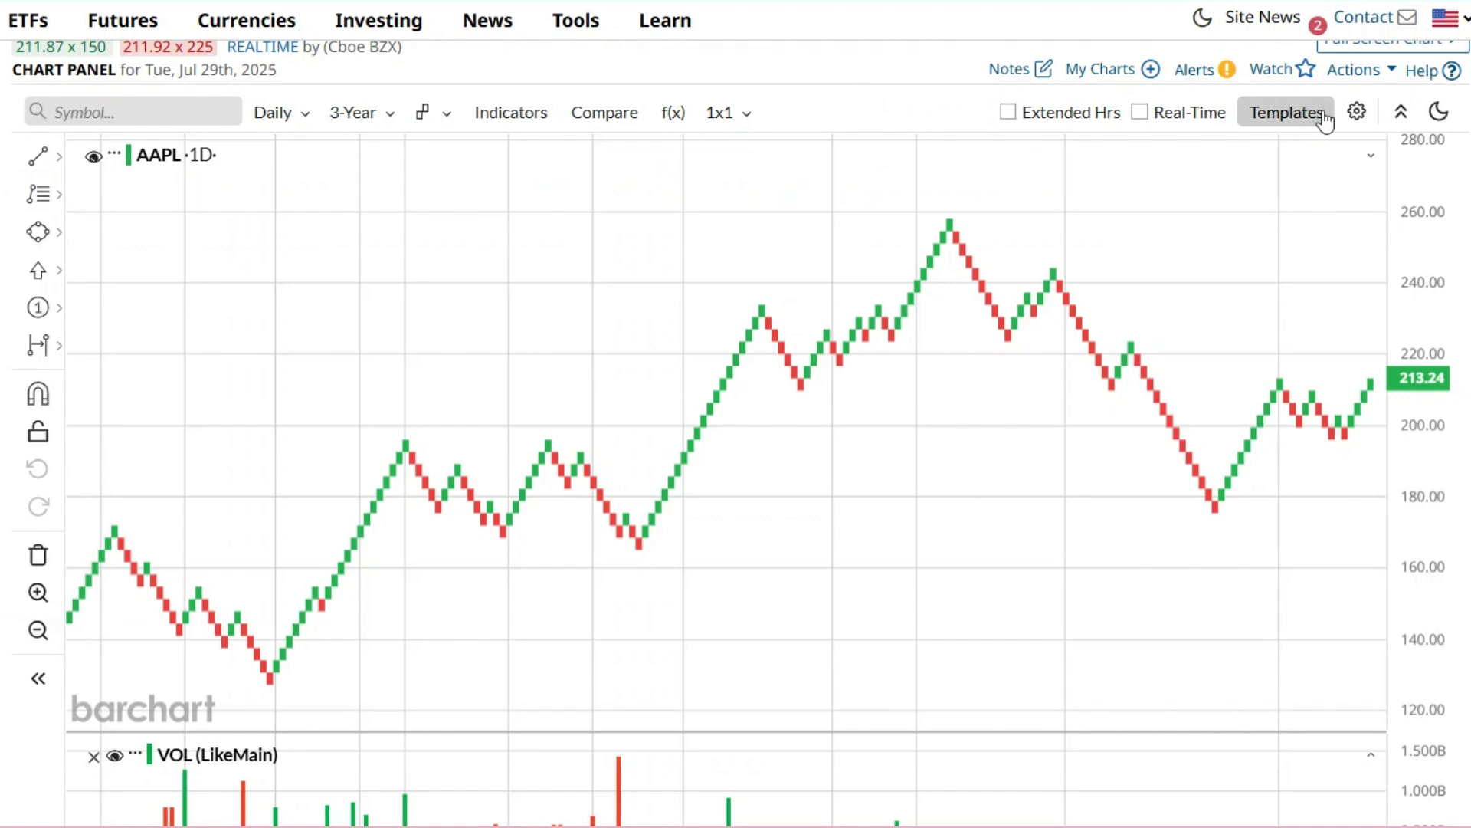
# - Set the AAPL Renko chart to Traditional bricks with brick size 4.522124782 and apply it
pyautogui.click(1357, 114)
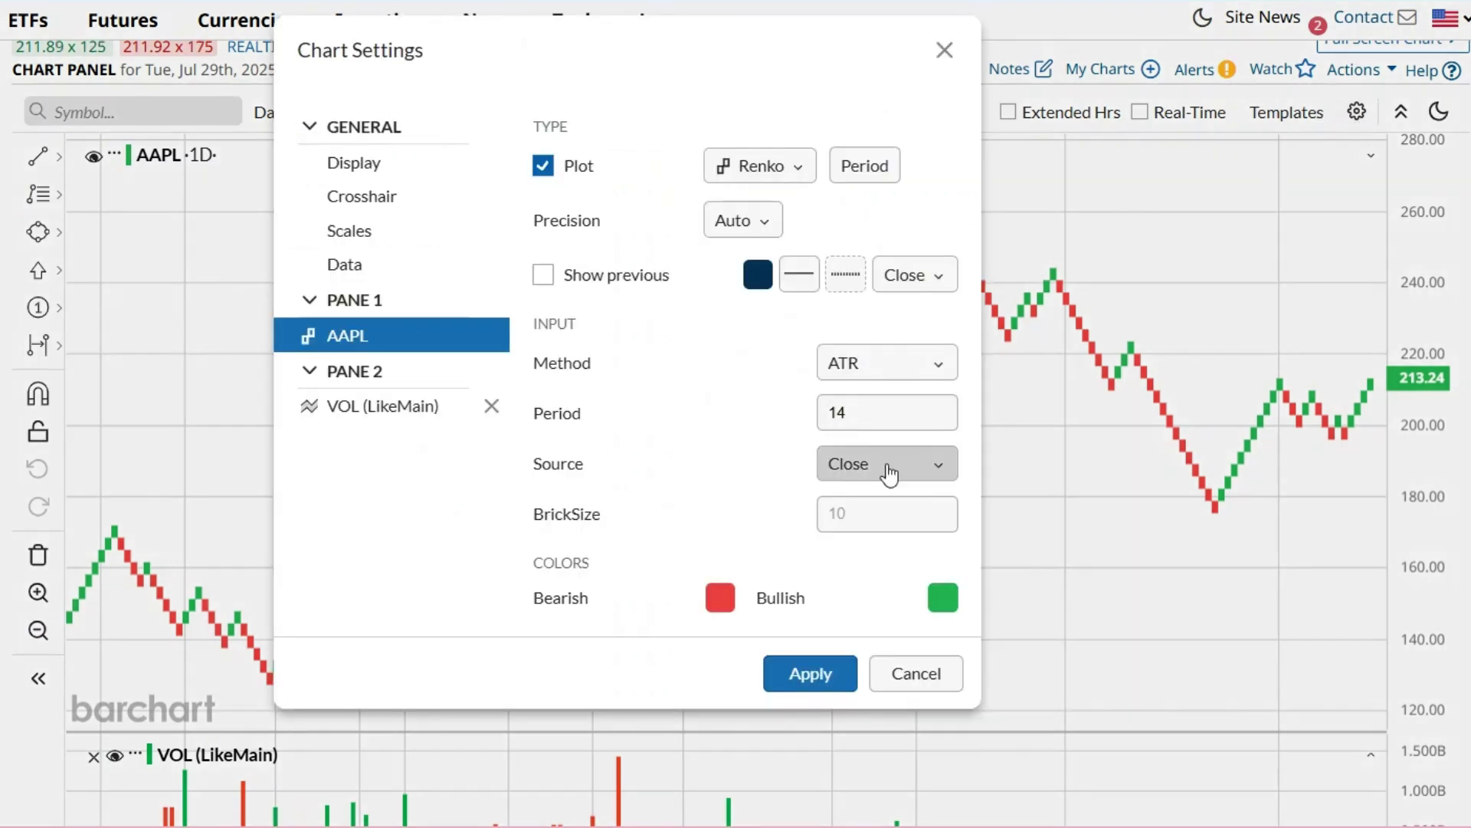
pyautogui.click(928, 374)
pyautogui.click(905, 444)
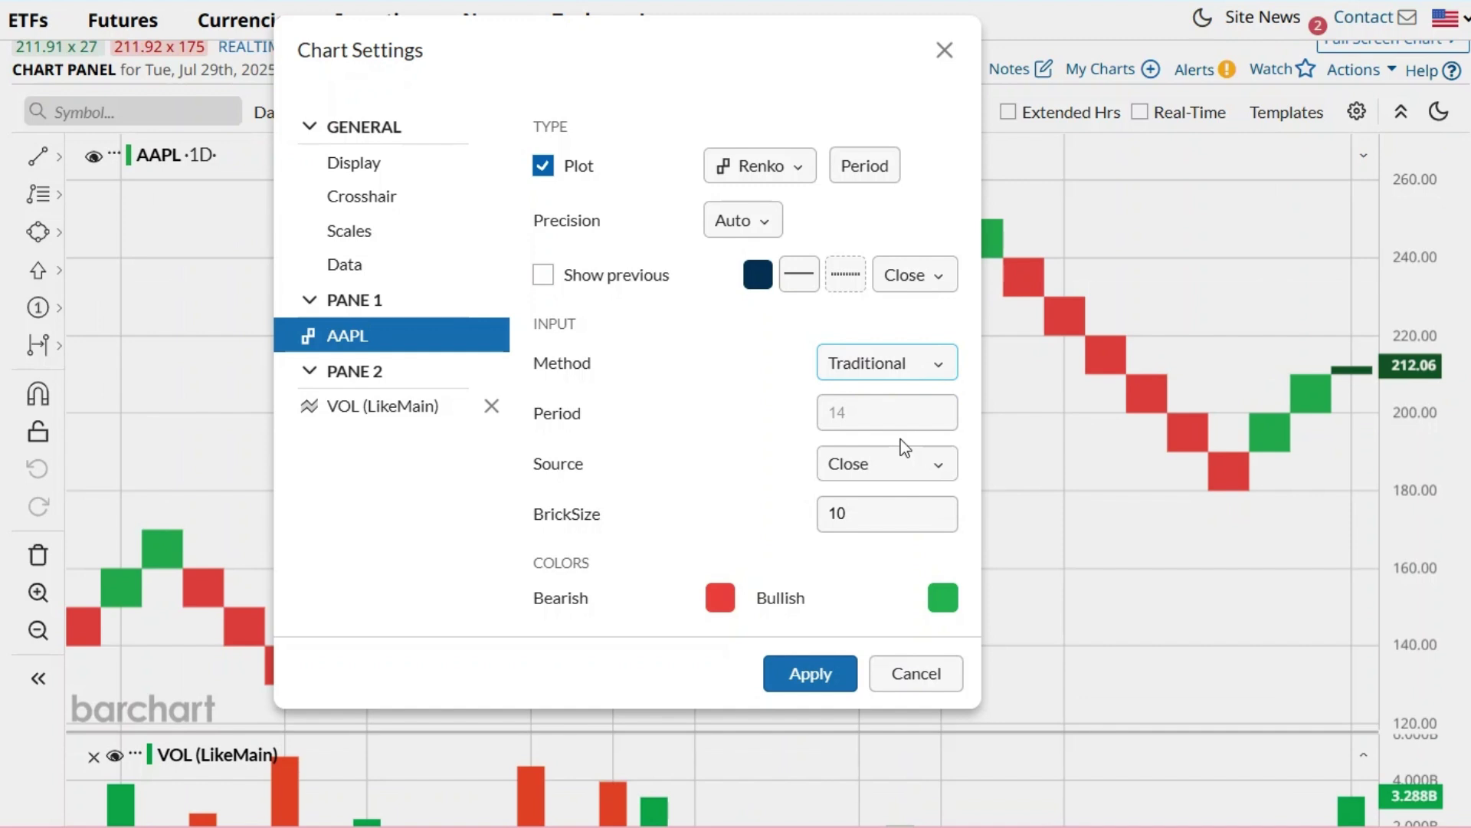
pyautogui.click(882, 514)
pyautogui.doubleClick(882, 514)
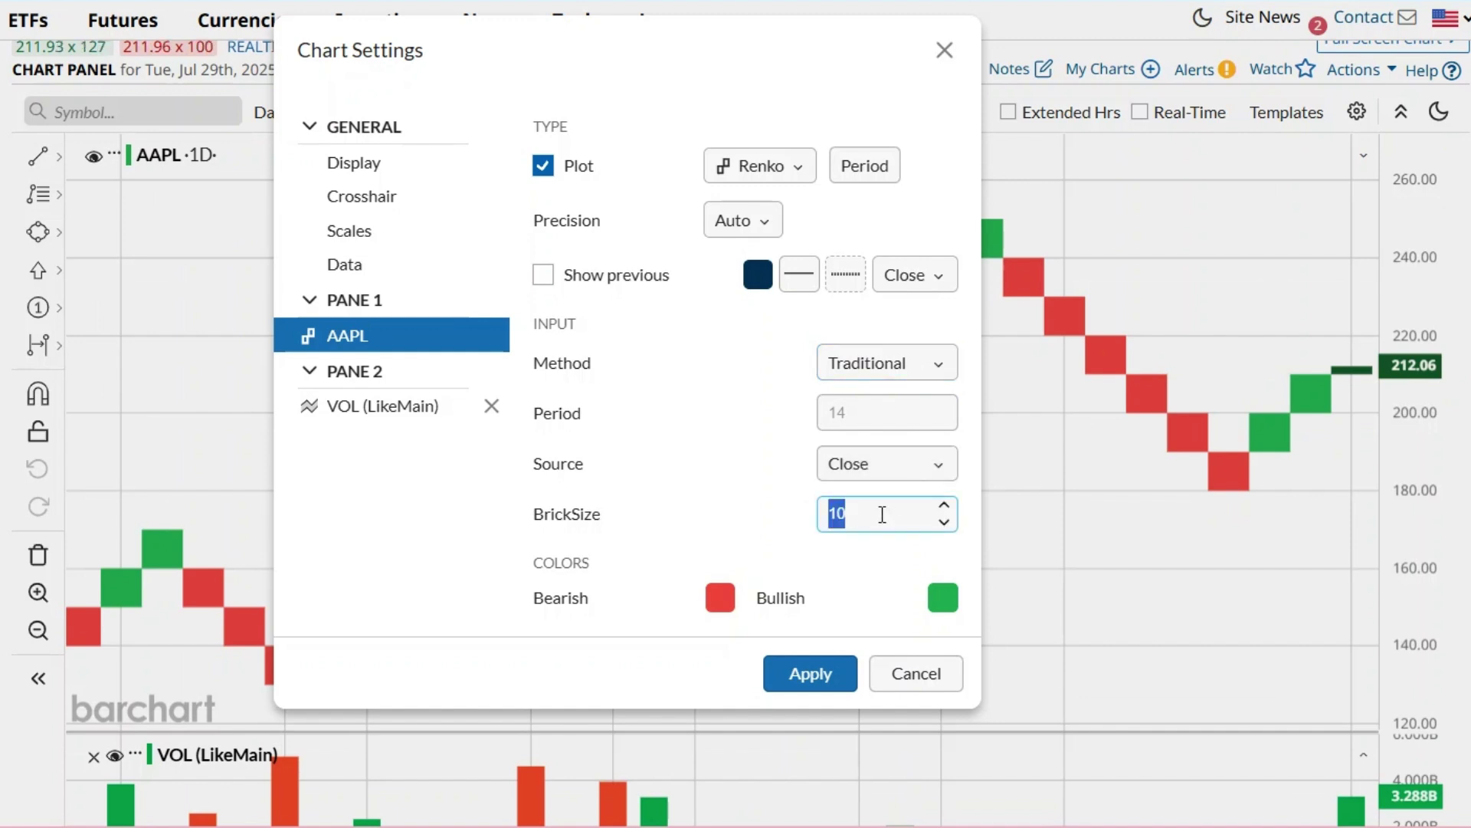
pyautogui.hotkey('ctrl', 'v')
pyautogui.click(812, 674)
pyautogui.scroll(-2, 816, 681)
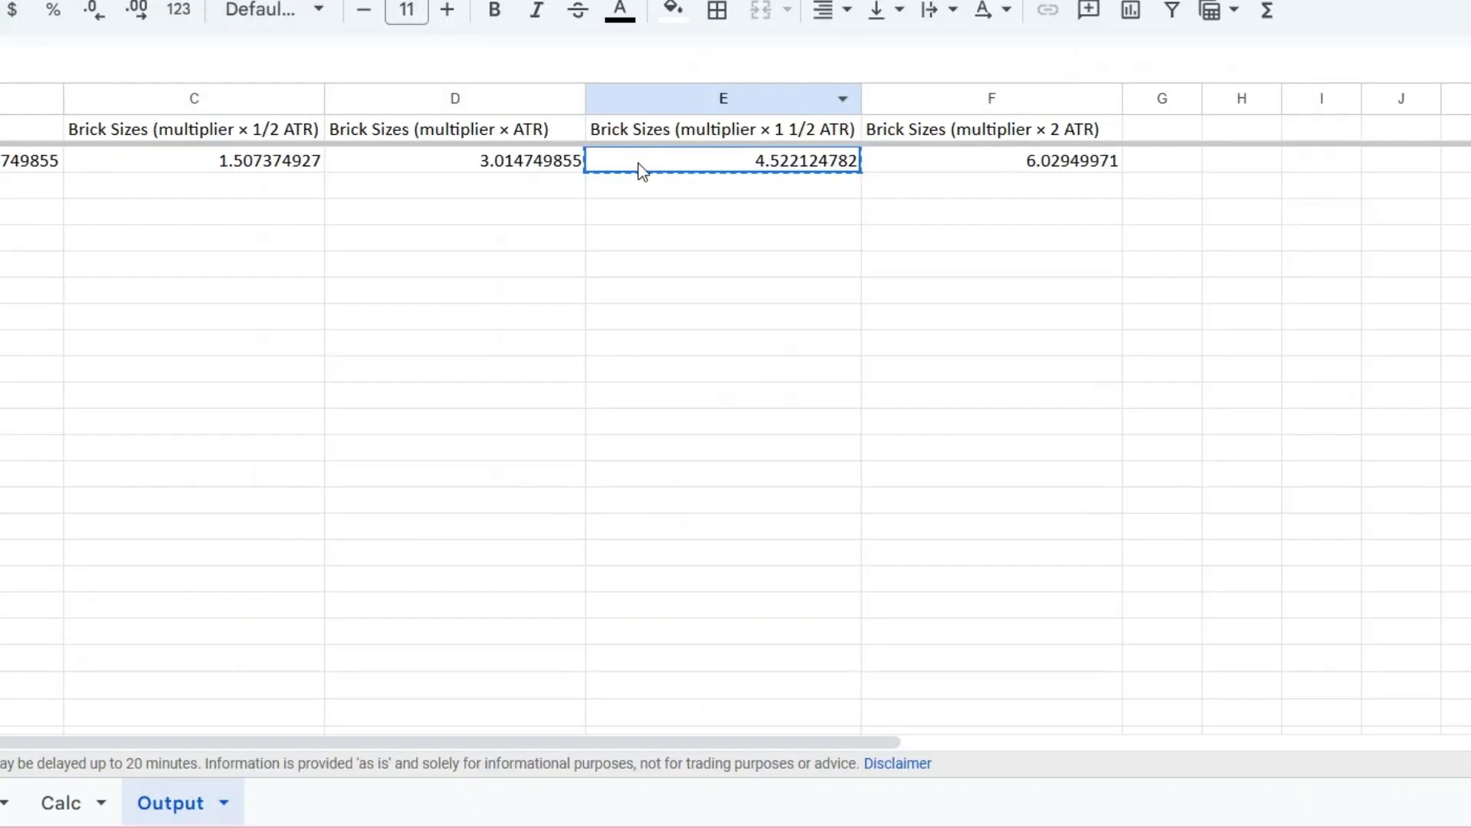
# - Copy the 2 × ATR brick size 6.02949971 from cell F2
pyautogui.click(935, 163)
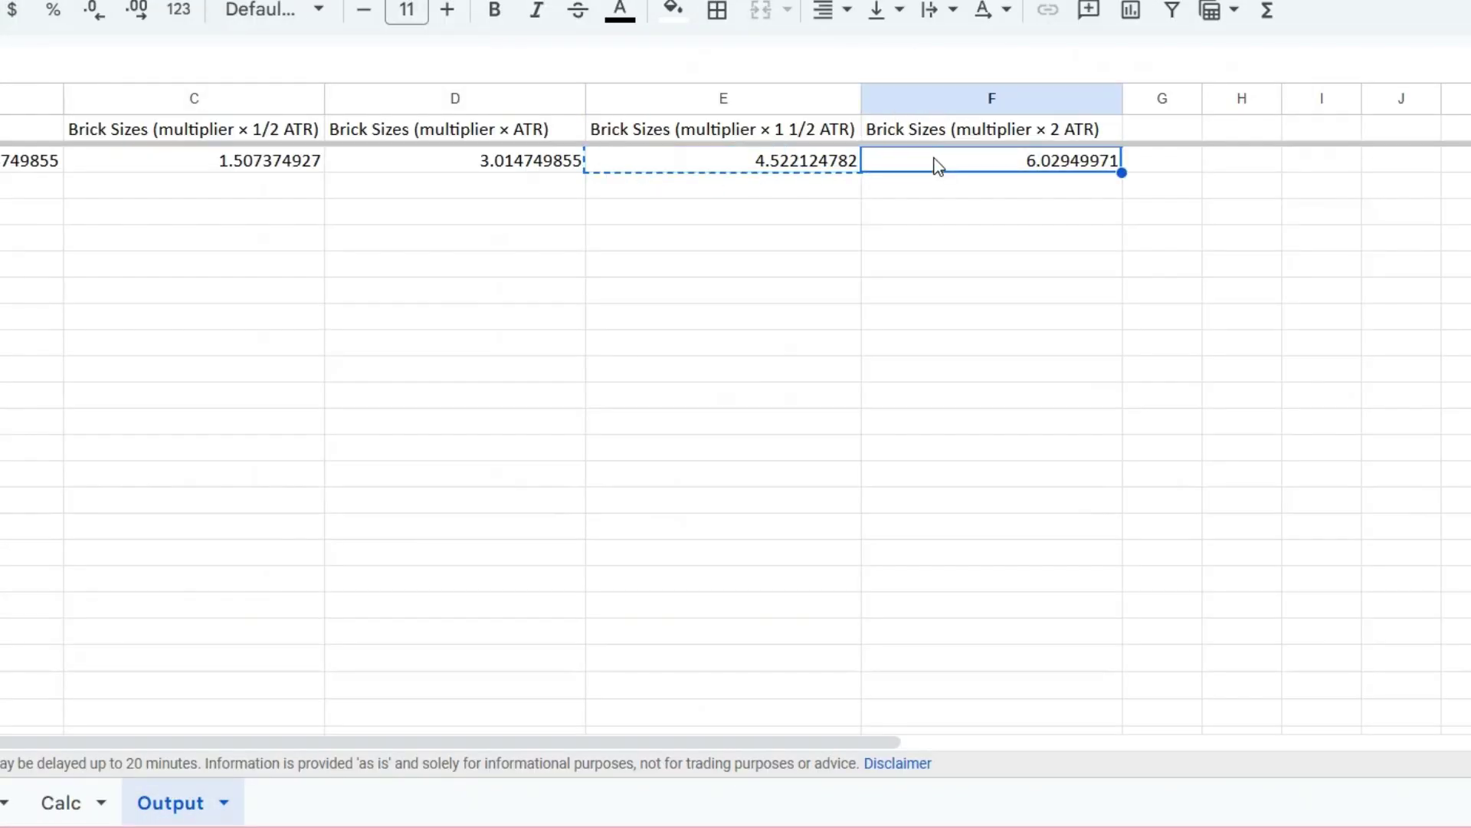
pyautogui.rightClick(937, 164)
pyautogui.moveTo(938, 167)
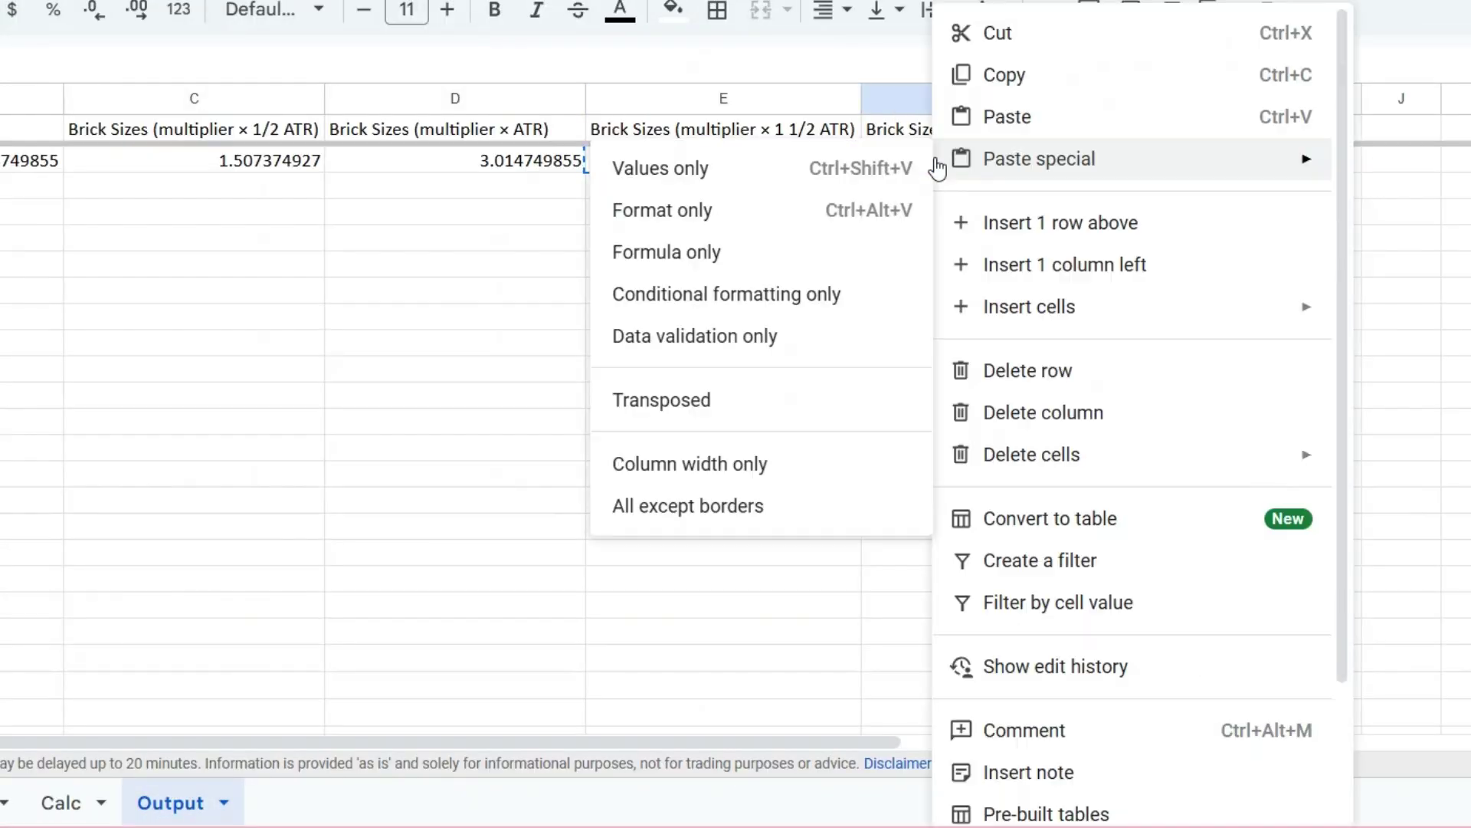
pyautogui.click(1023, 77)
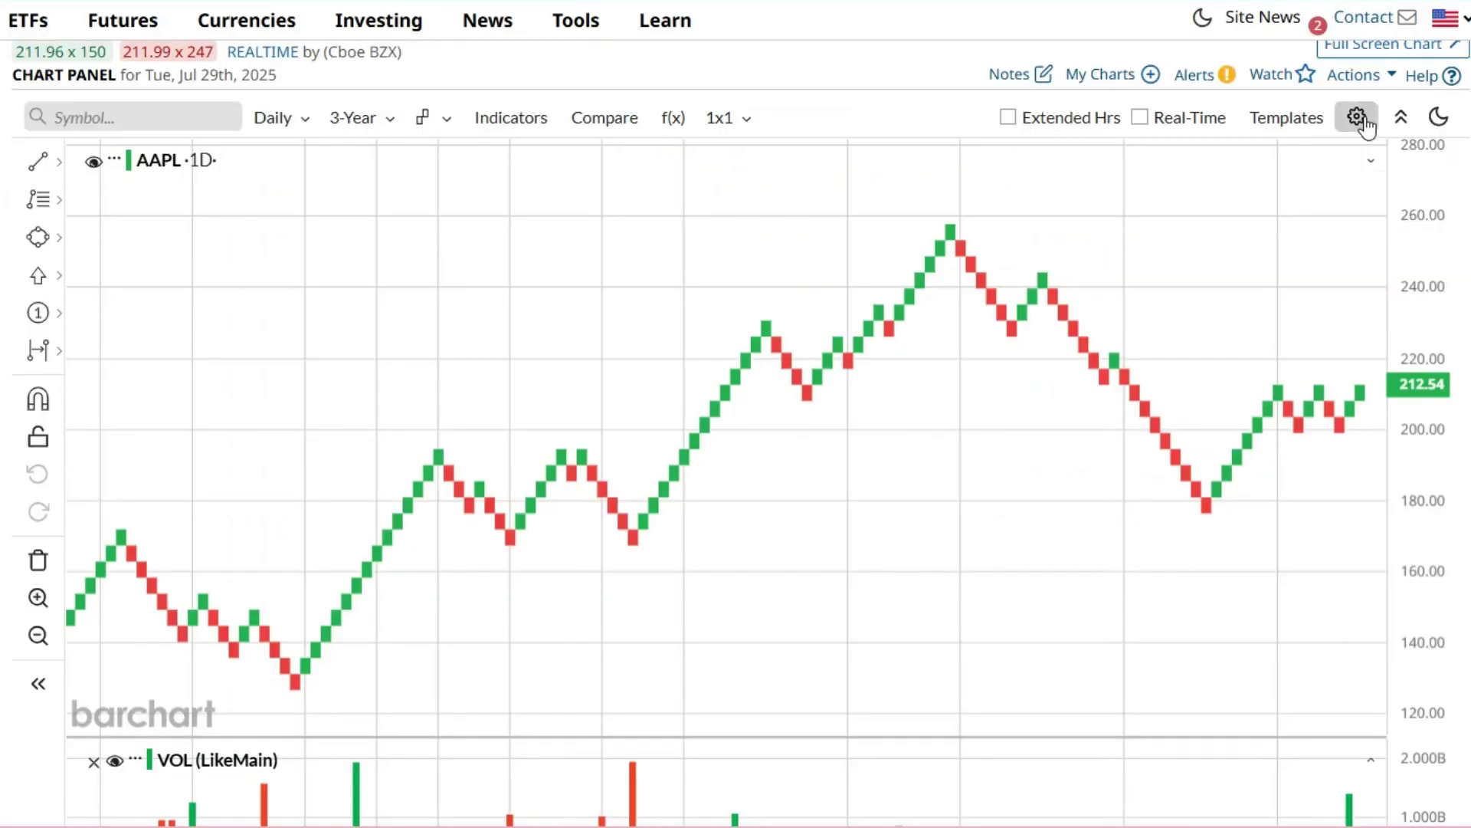
# - Paste the 2 × ATR value 6.02949971 as the Renko brick size in chart settings and apply it
pyautogui.click(1358, 117)
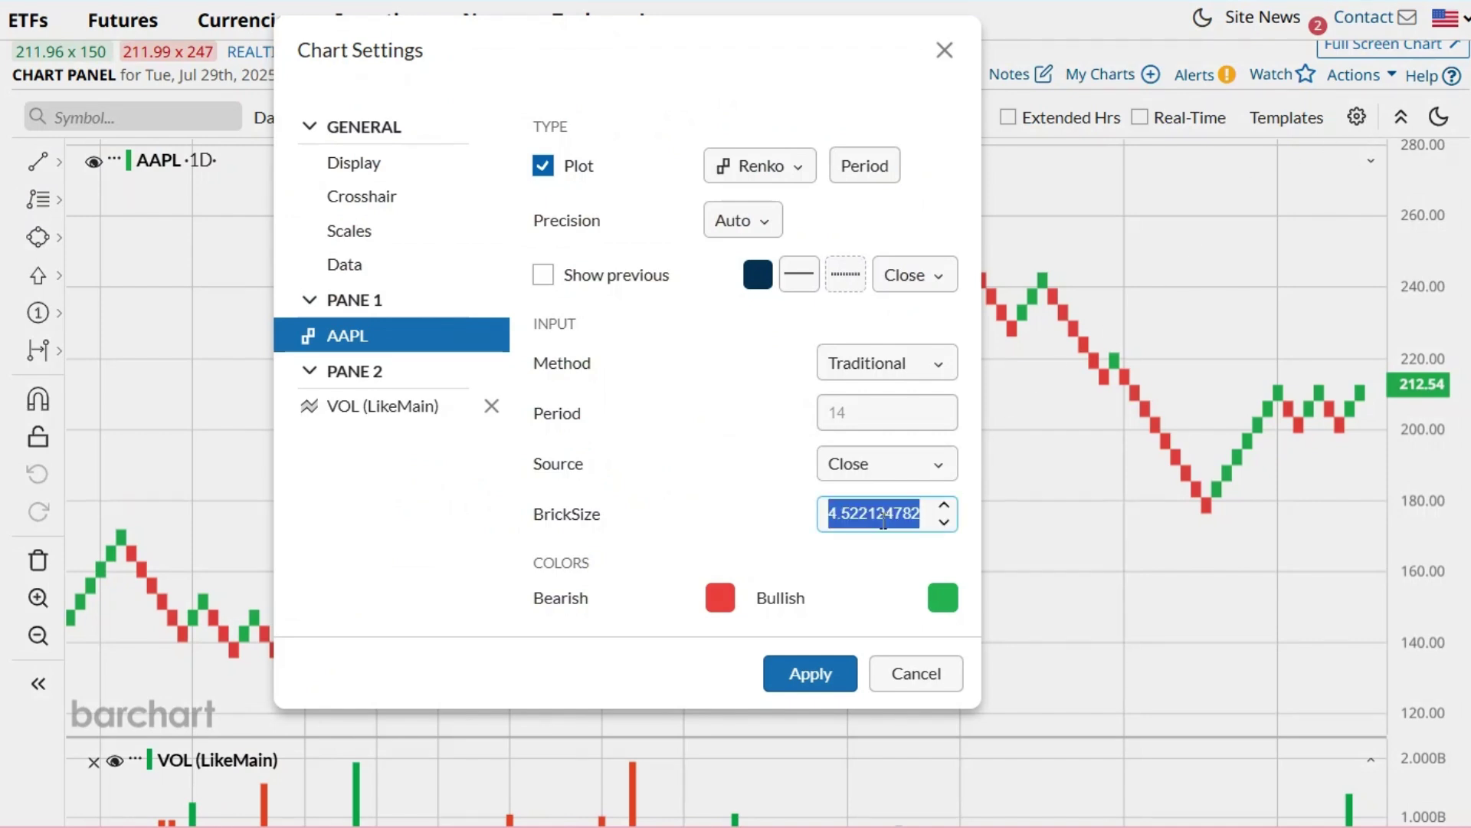
pyautogui.hotkey('ctrl', 'v')
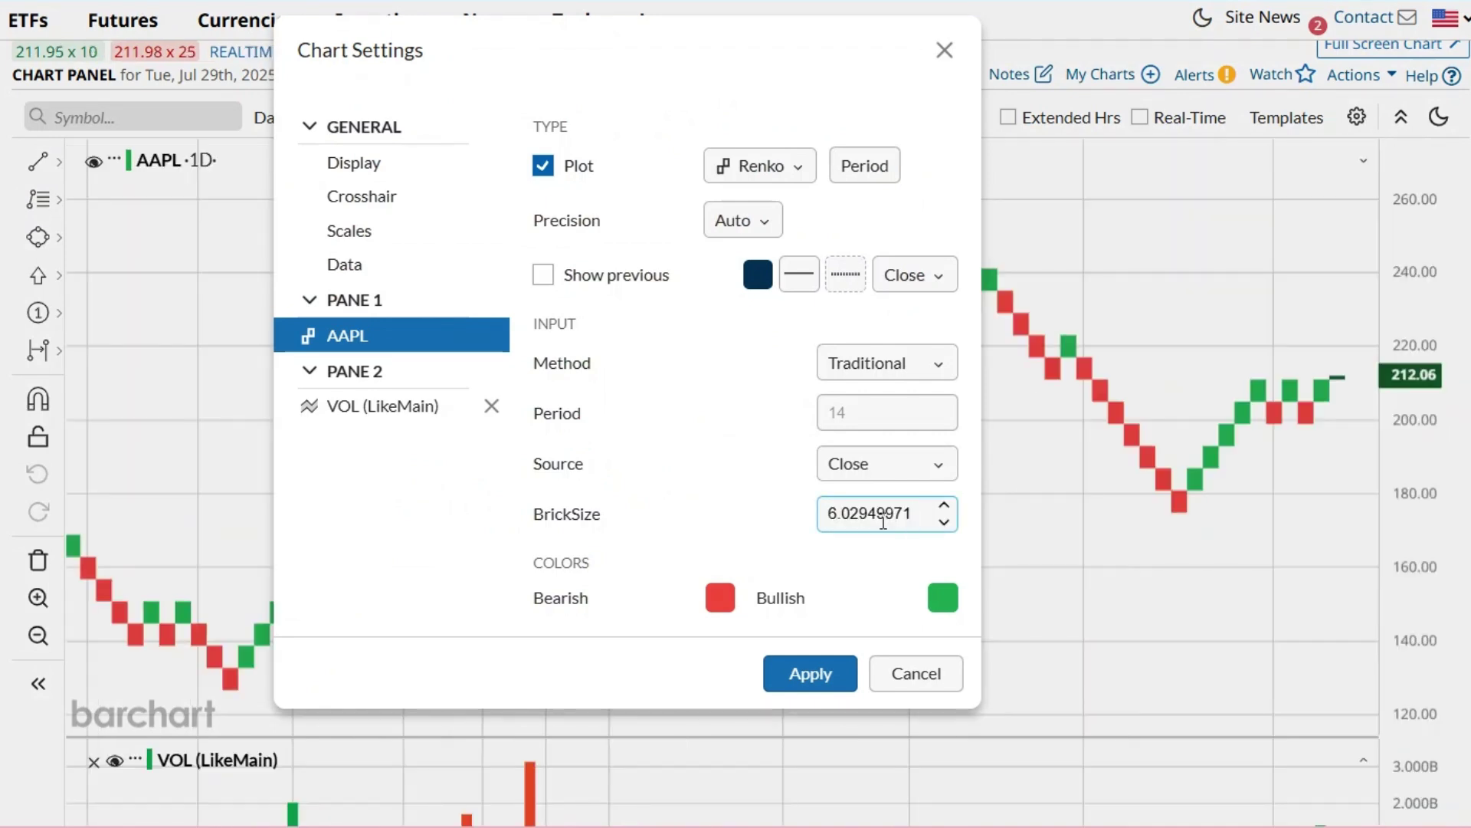
pyautogui.click(804, 674)
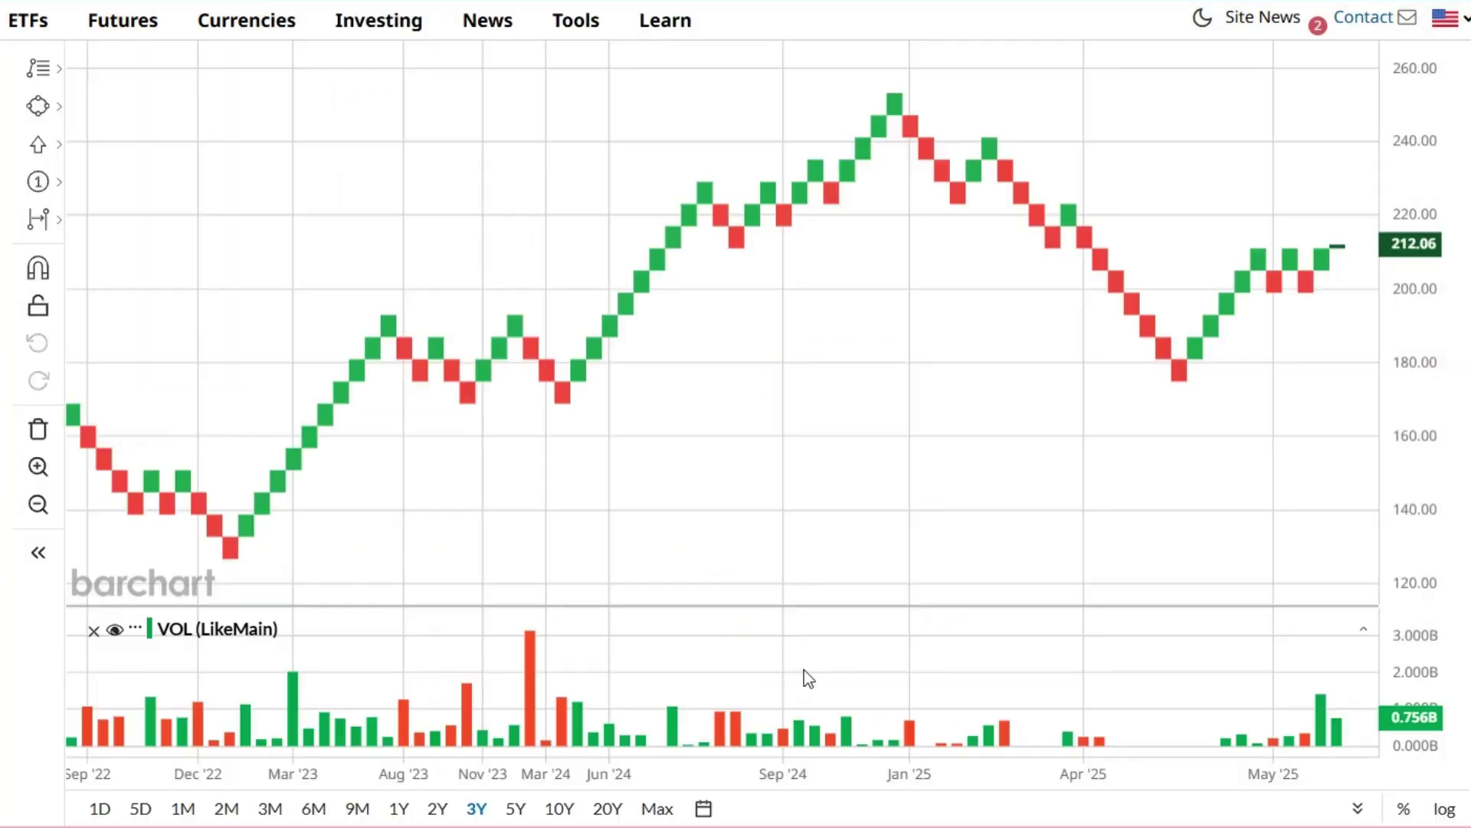